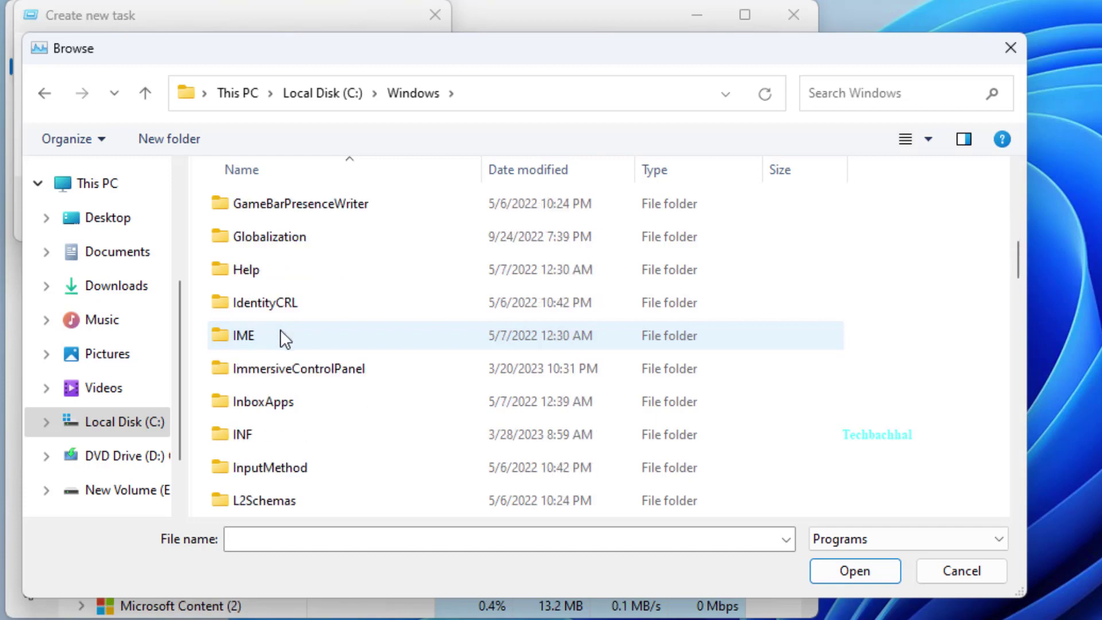
Choose cmd from the C:\Windows\System32 folder as the program for the new task
scroll(281, 333, down, 3)
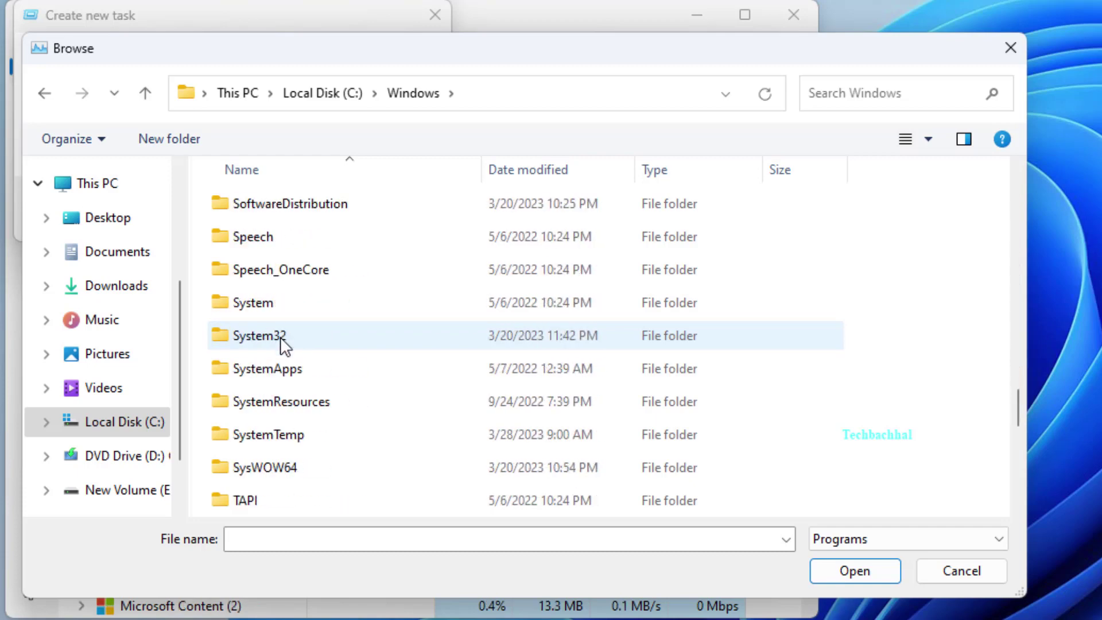
double_click(315, 335)
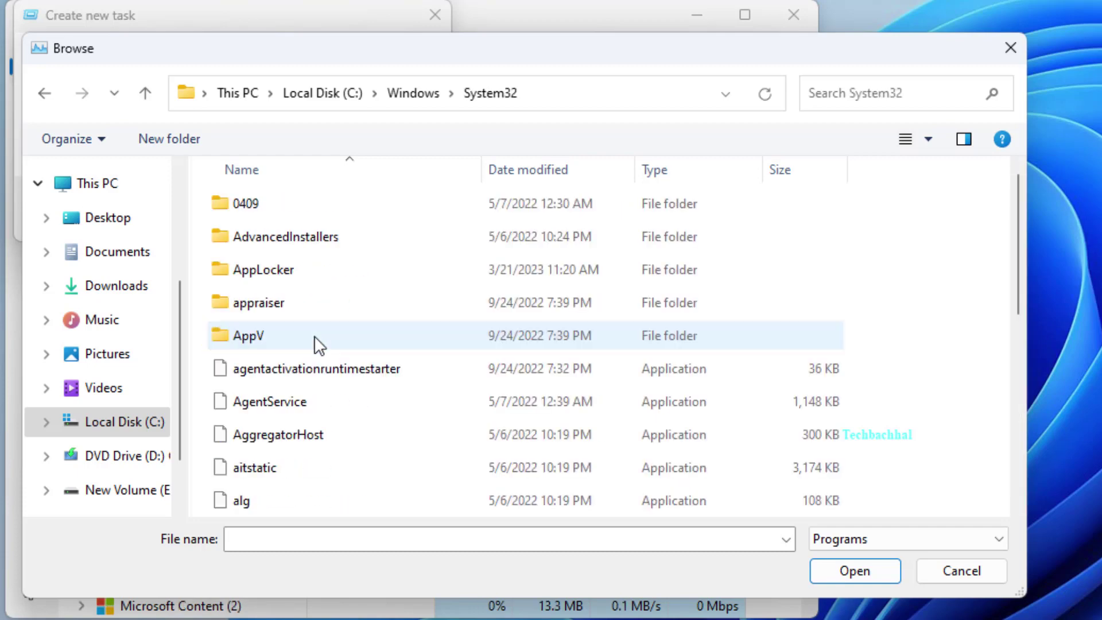
scroll(310, 356, down, 10)
scroll(311, 360, down, 20)
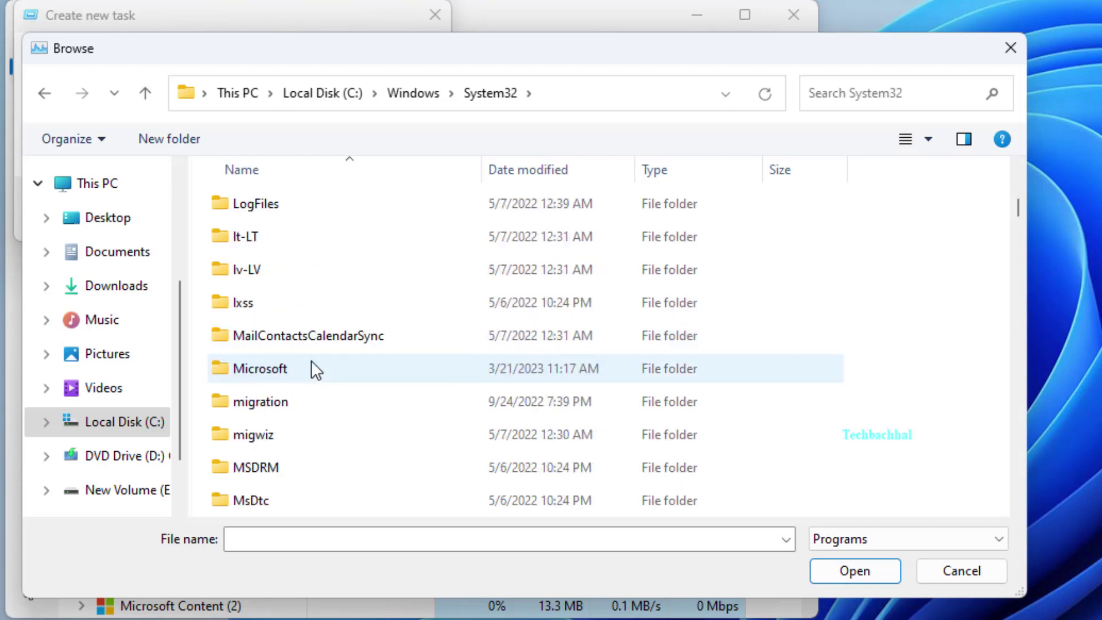
scroll(308, 372, down, 20)
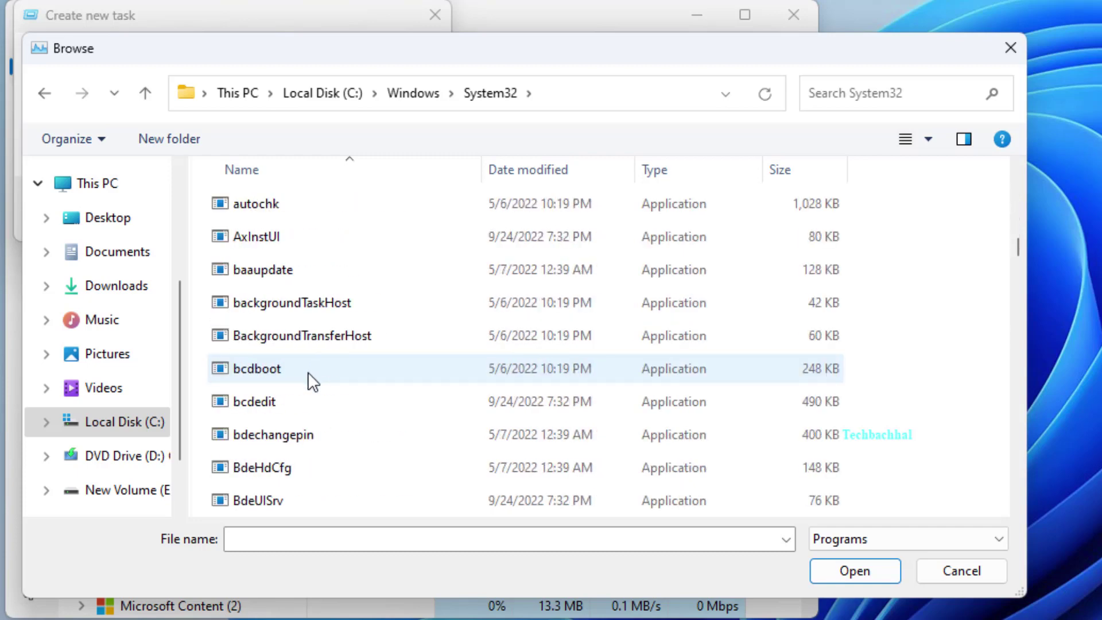
scroll(307, 372, down, 4)
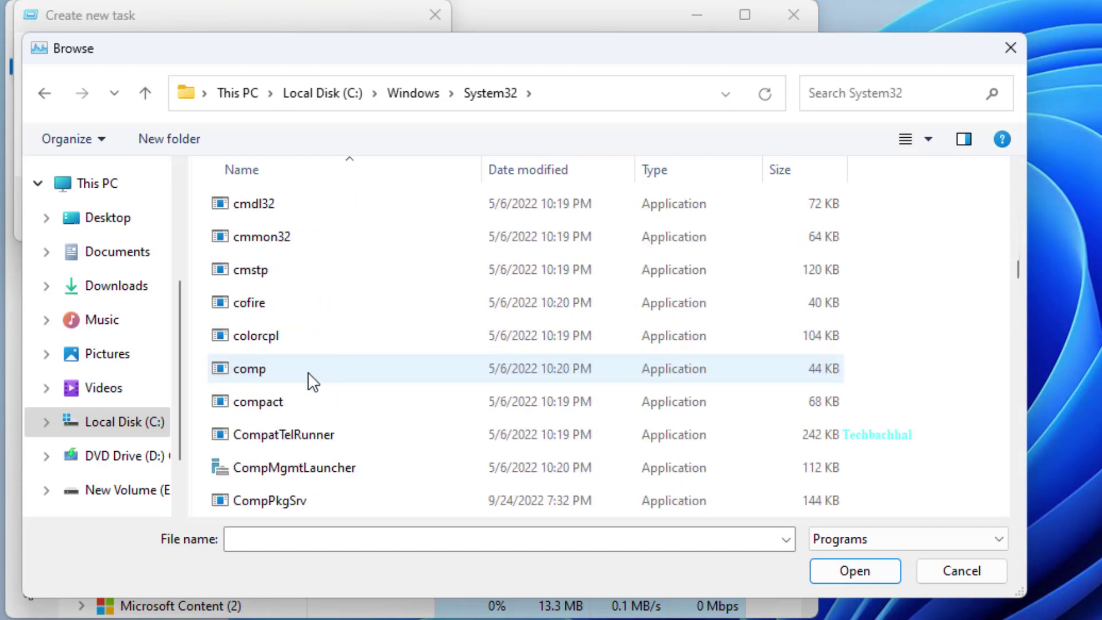
scroll(307, 370, down, 3)
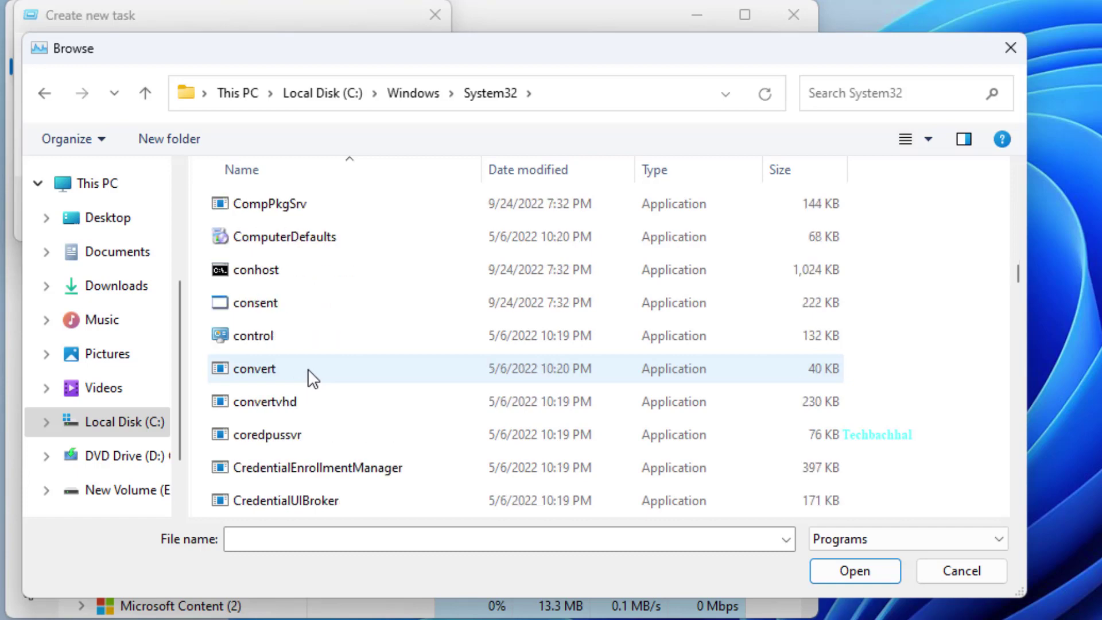
scroll(308, 369, up, 4)
scroll(287, 259, up, 1)
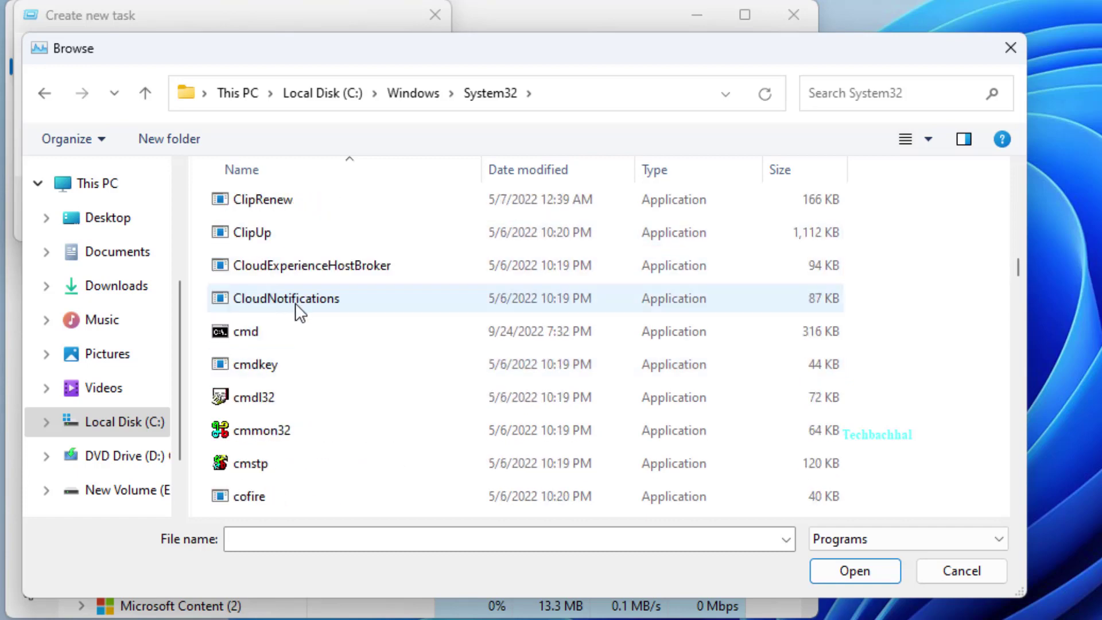
click(316, 332)
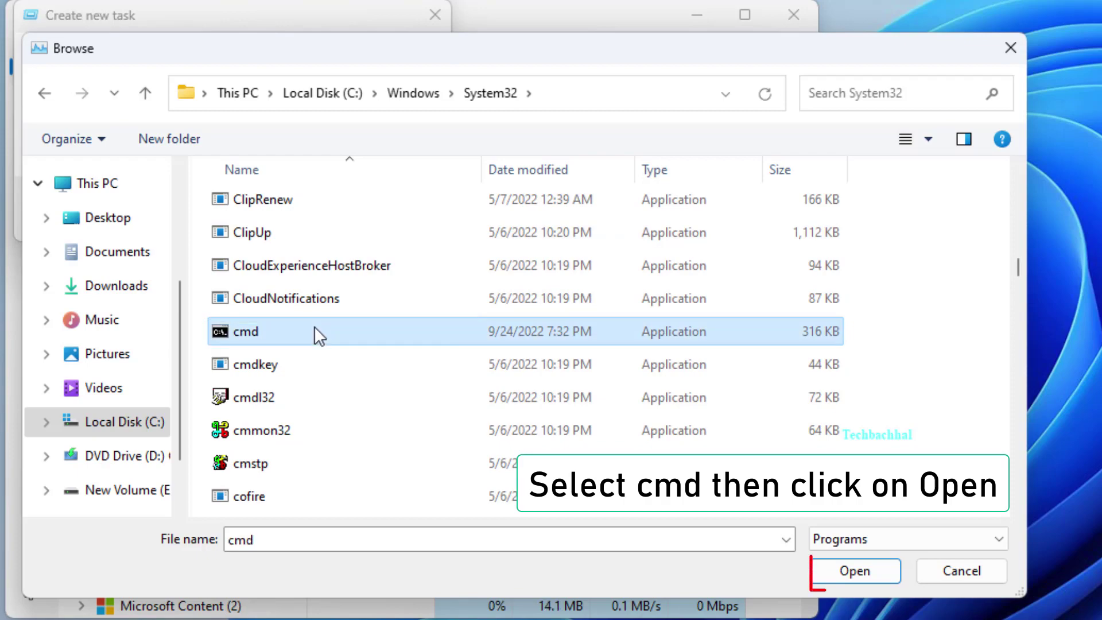
click(855, 571)
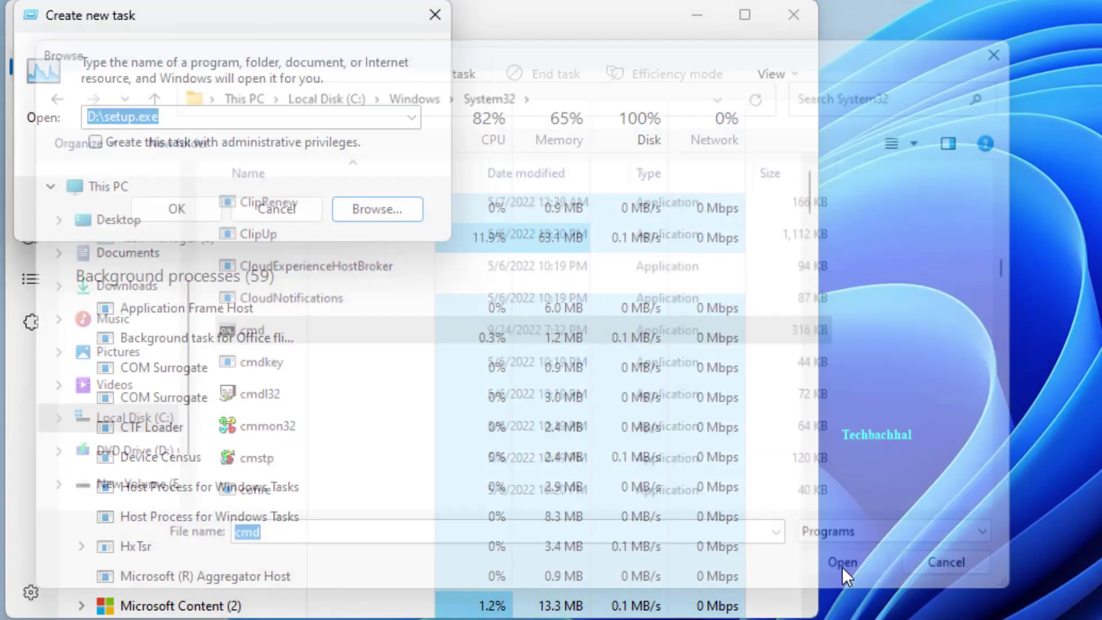
Run the cmd task with administrative privileges and close Task Manager
click(176, 209)
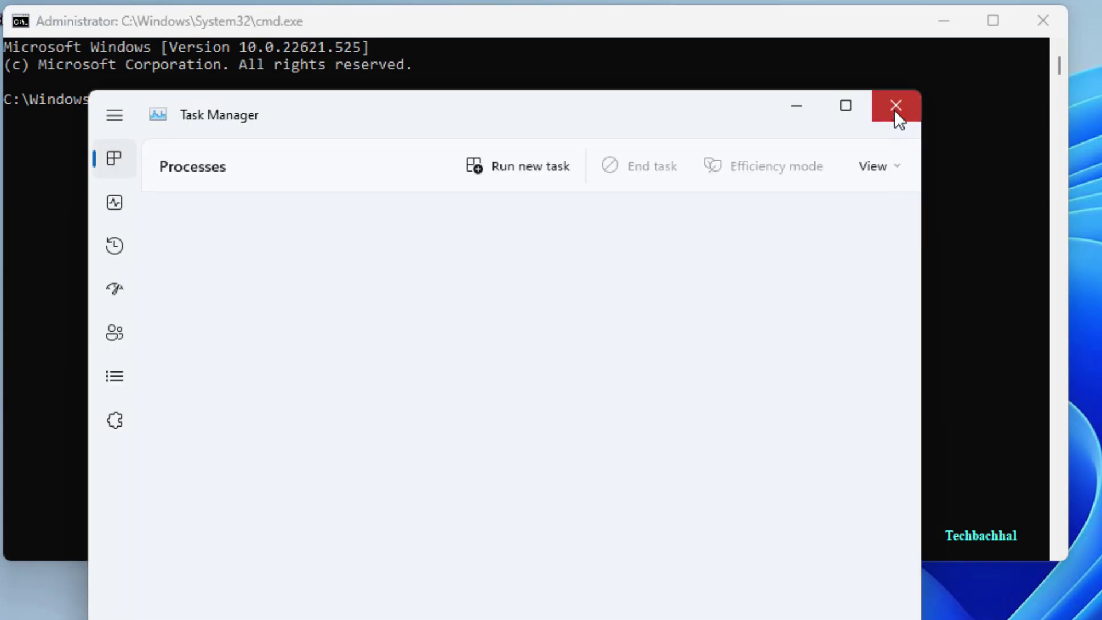
click(895, 108)
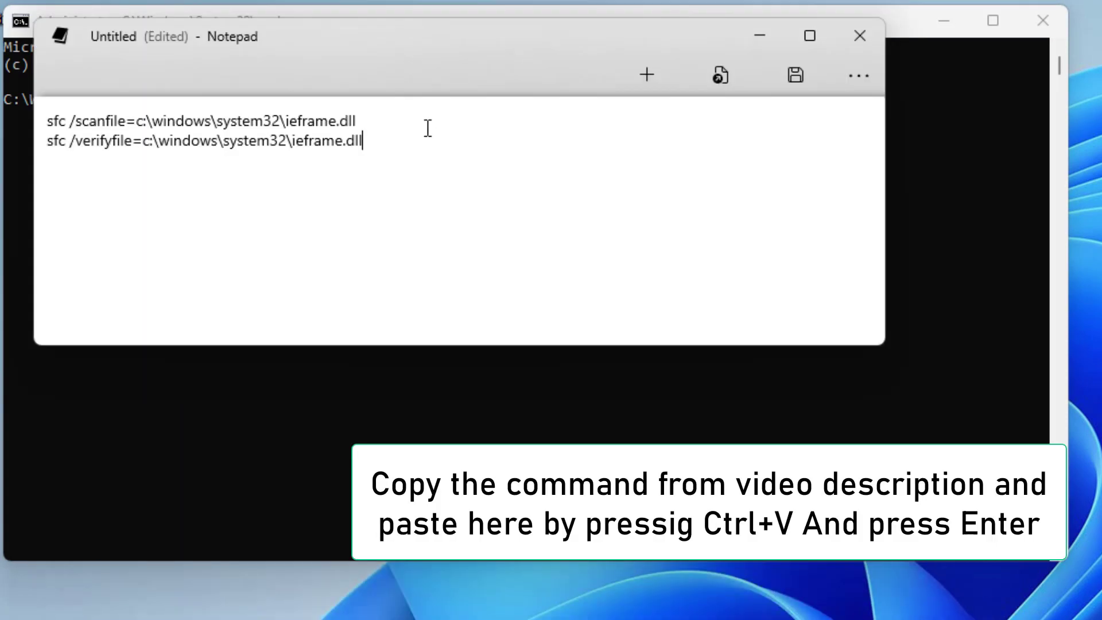
Copy the scanfile command from Notepad and run "sfc /scanfile=c:\windows\system32\ieframe.dll" in the Command Prompt
triple_click(298, 114)
key(ctrl+c)
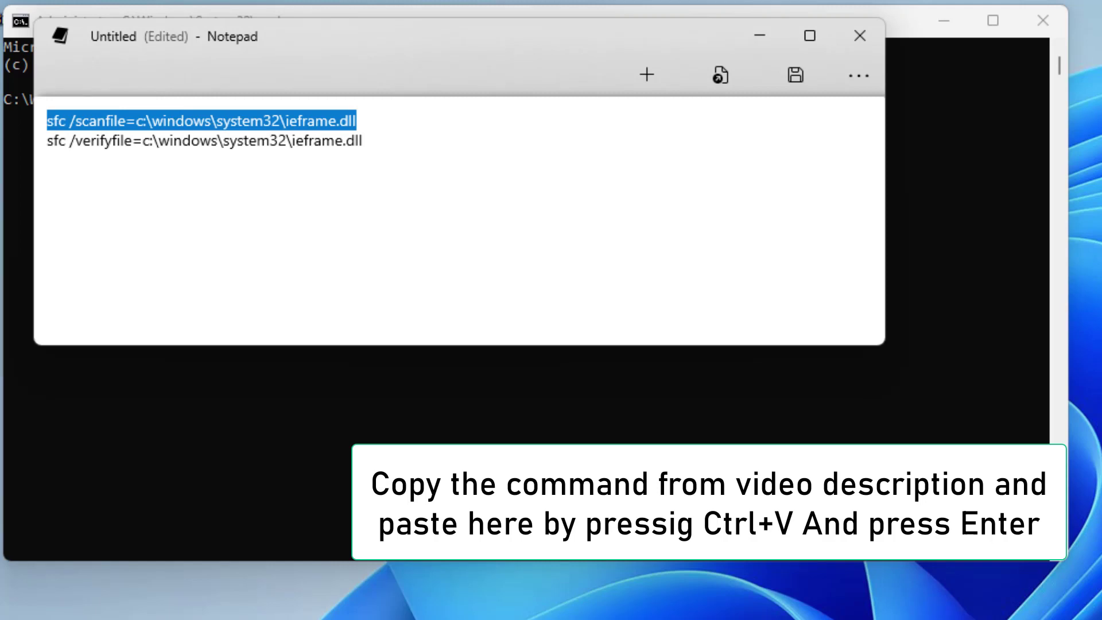
click(755, 34)
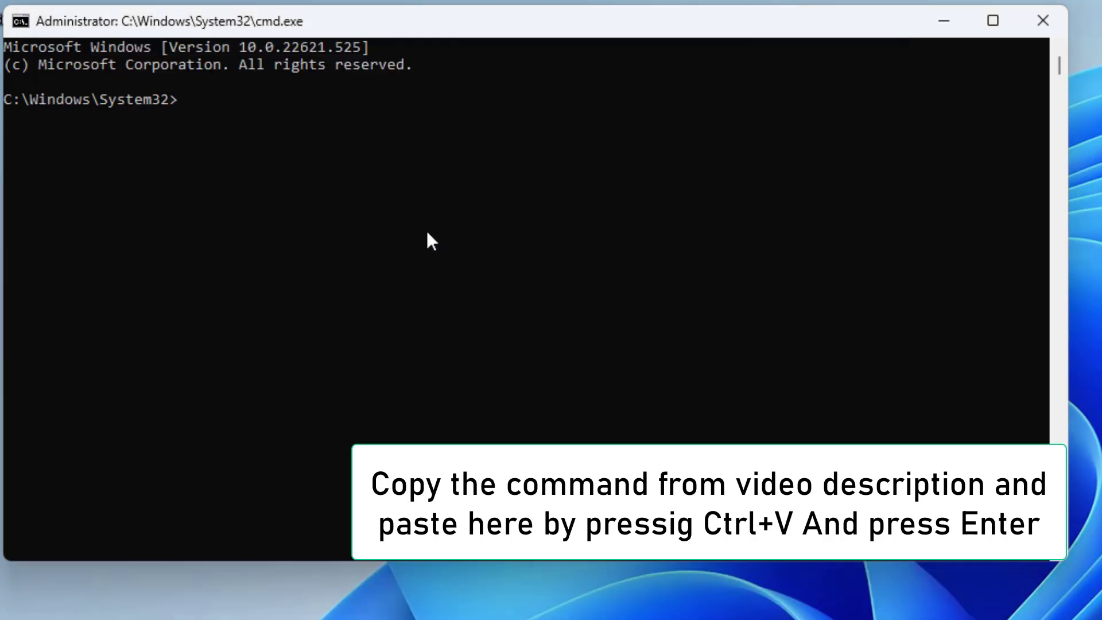
key(ctrl+v)
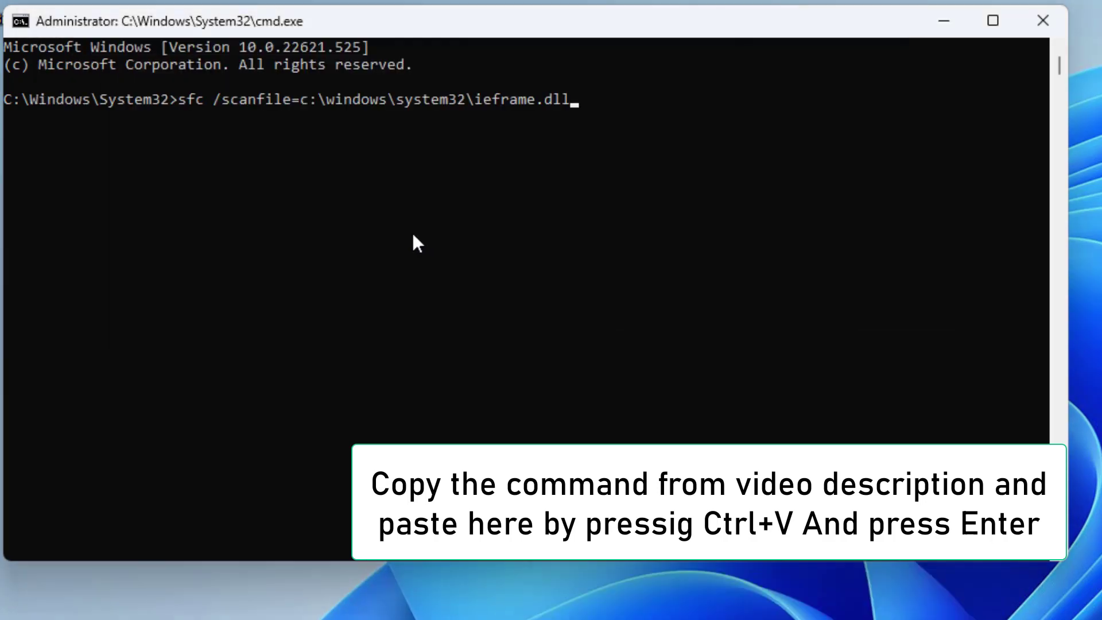
key(Return)
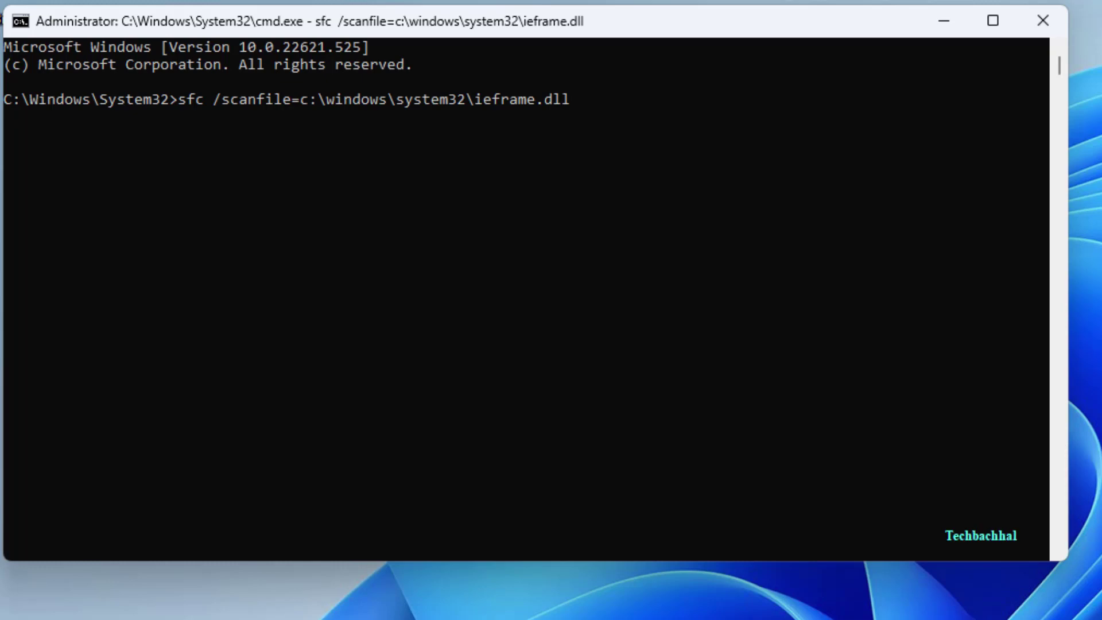
Copy the verifyfile command from Notepad, run "sfc /verifyfile=c:\windows\system32\ieframe.dll" in the Command Prompt, and exit it
key(alt+Tab)
click(483, 170)
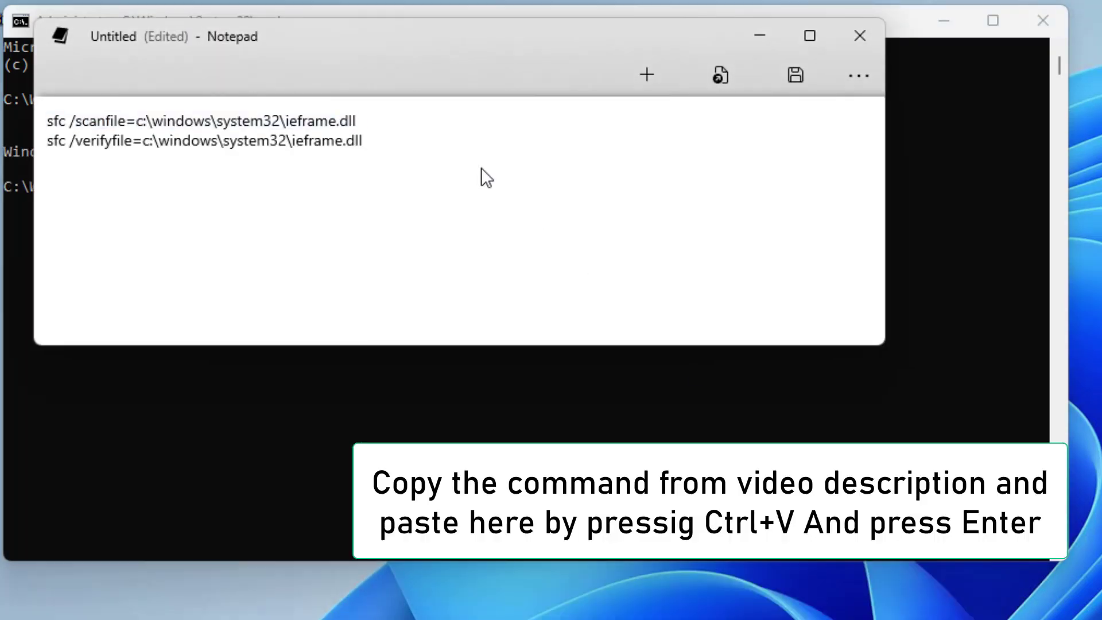
key(ctrl+Home)
key(shift+End)
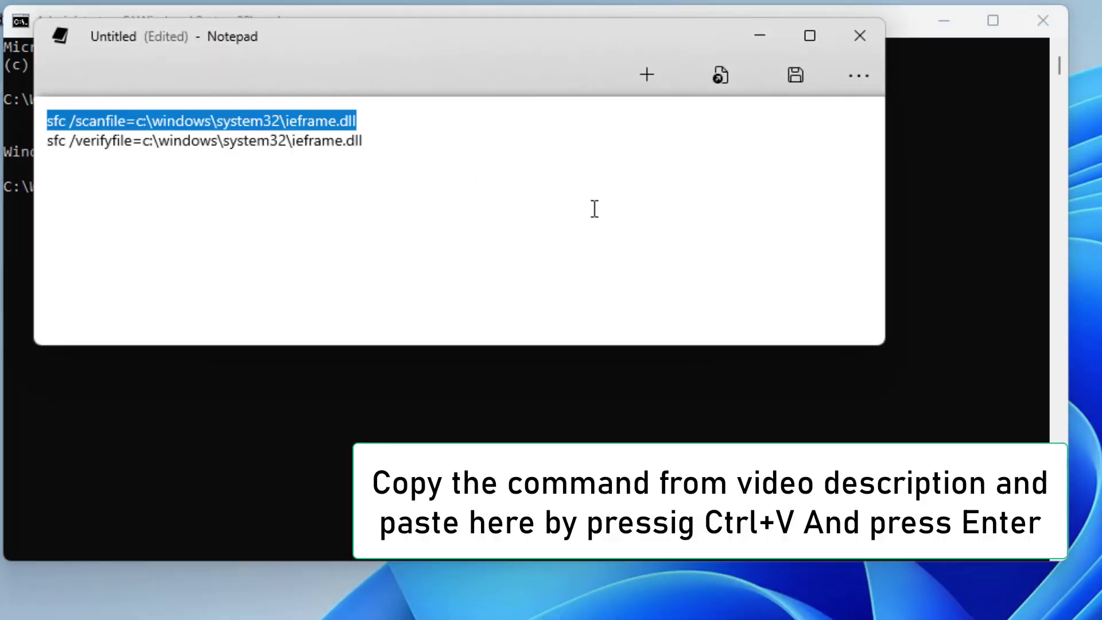
drag(401, 145, 46, 143)
key(ctrl+c)
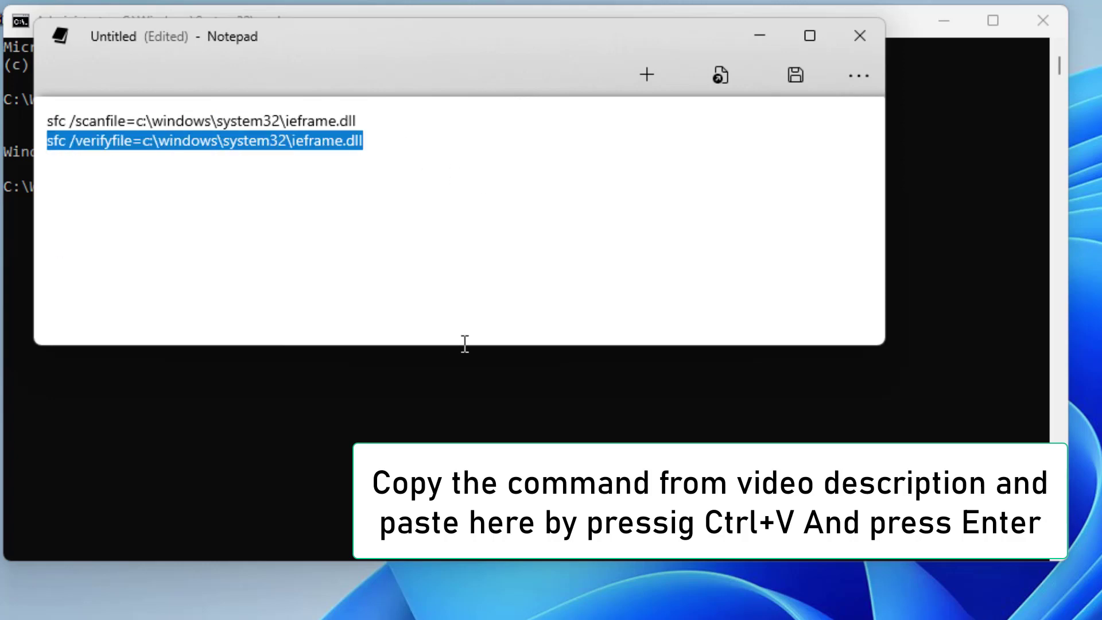
click(765, 34)
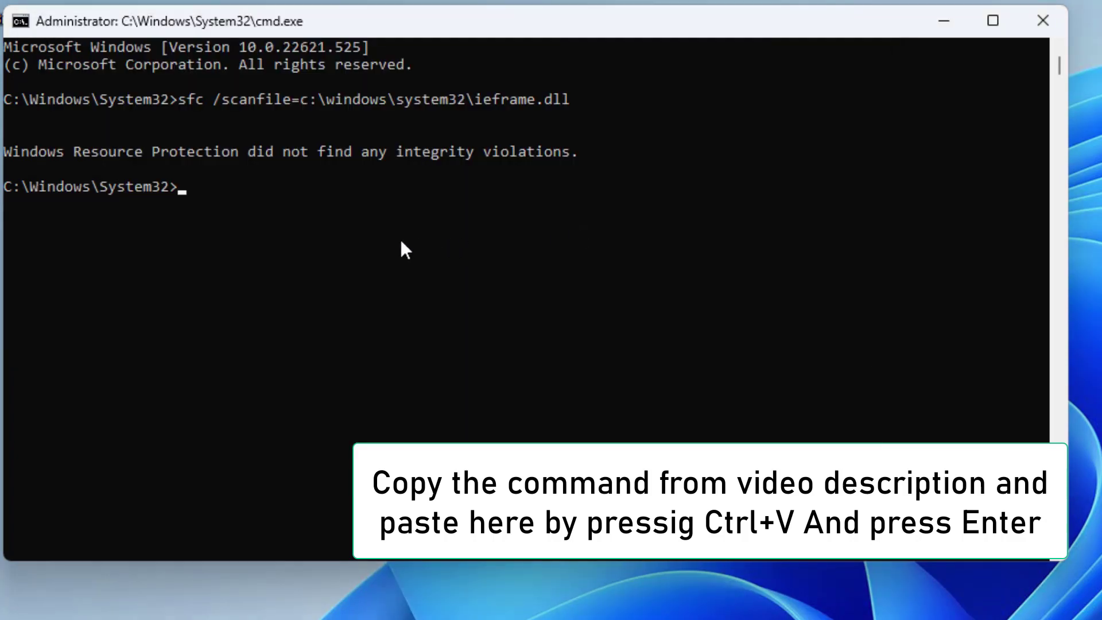
key(ctrl+v)
key(Return)
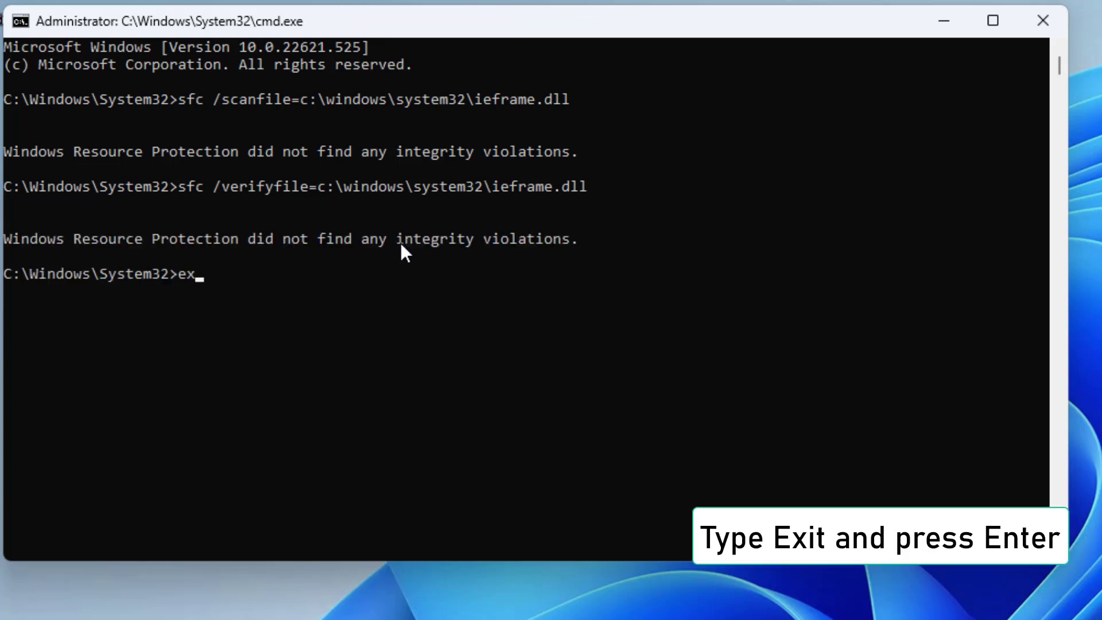
key(Return)
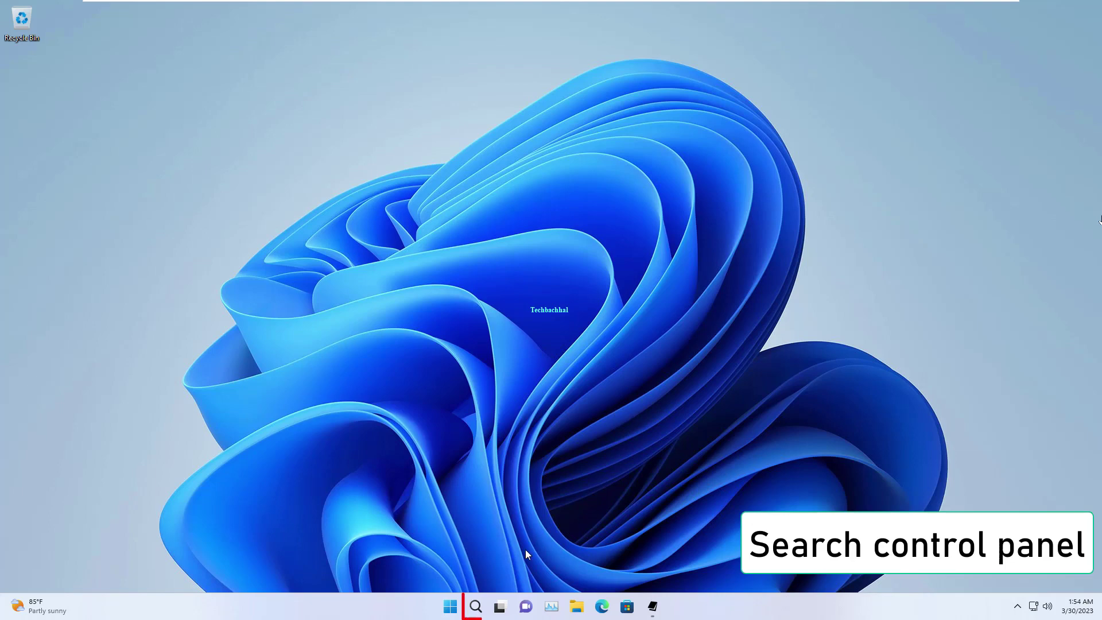
Find and open Control Panel, and start creating a power plan from the Power Options under System and Security
click(476, 607)
text(control)
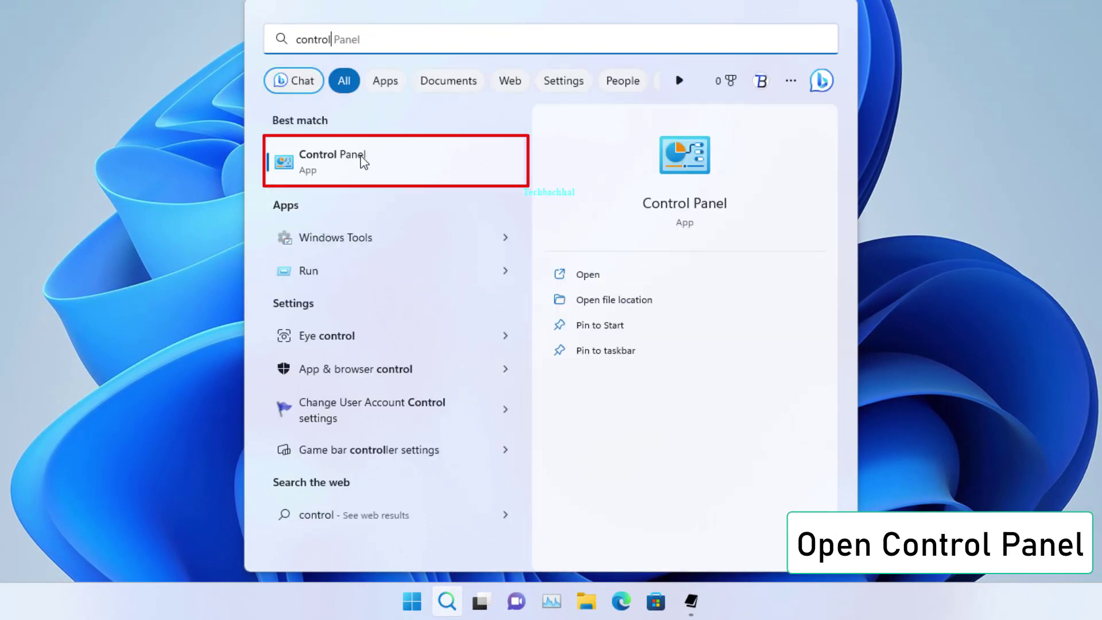
click(365, 162)
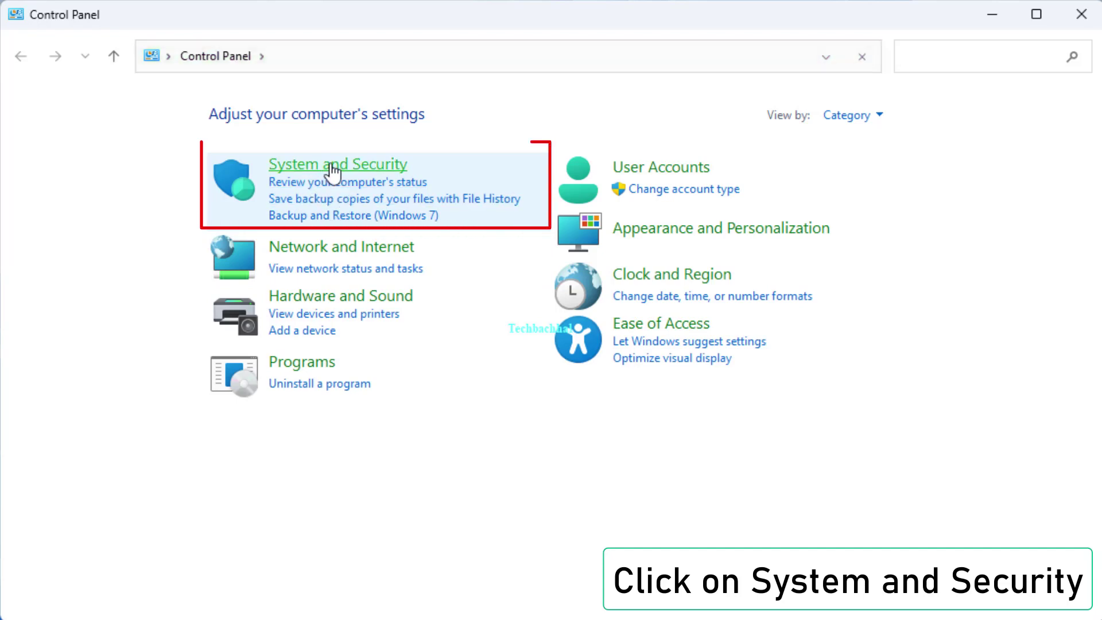
click(331, 168)
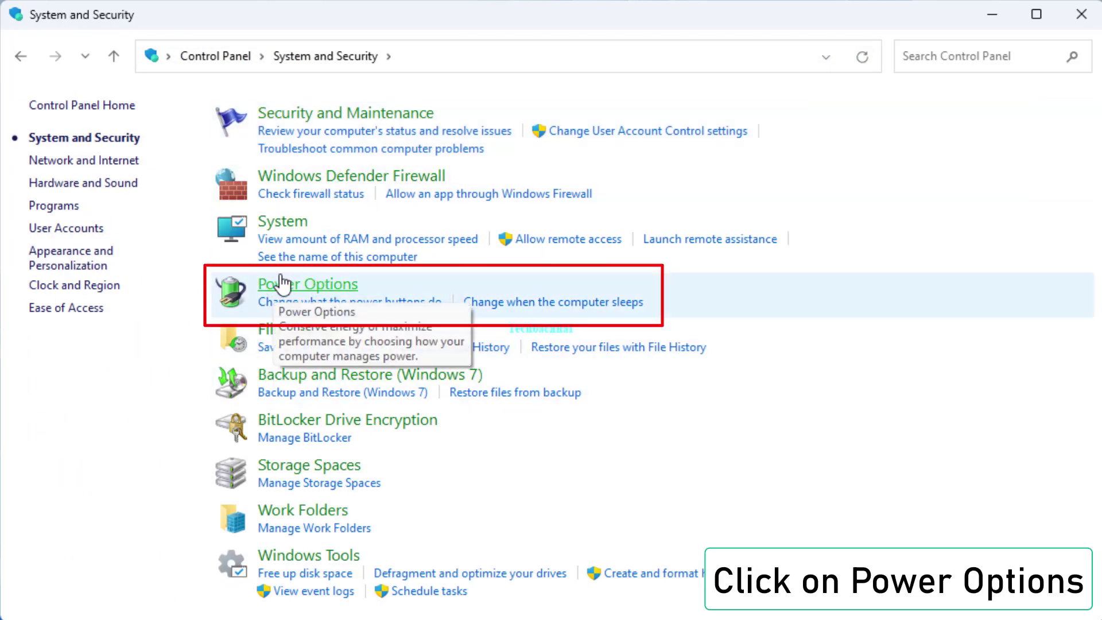
click(297, 283)
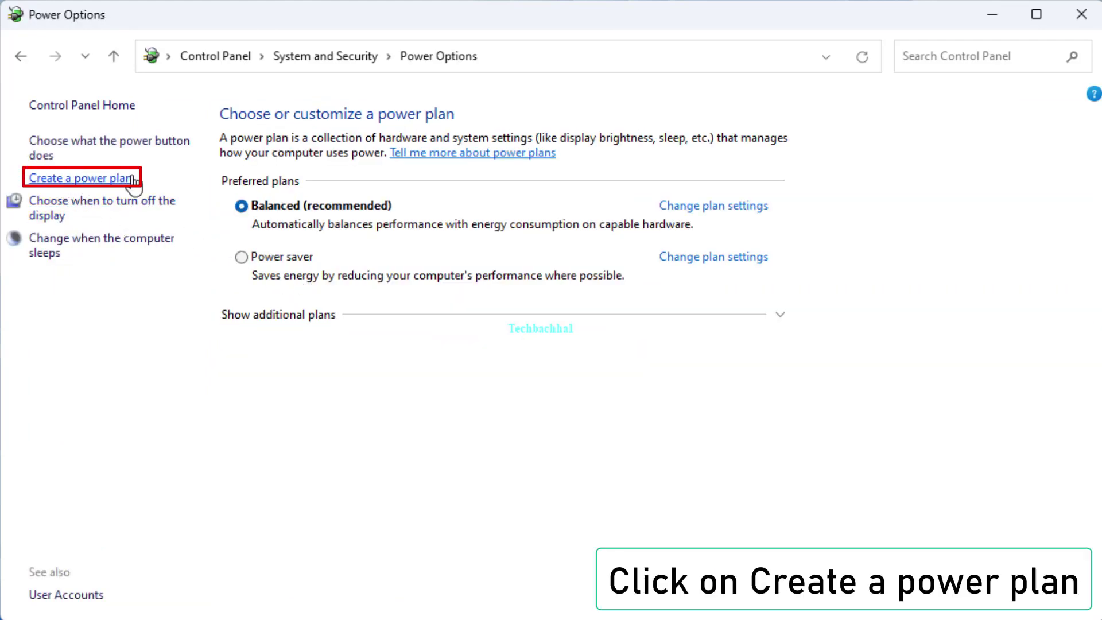
click(81, 180)
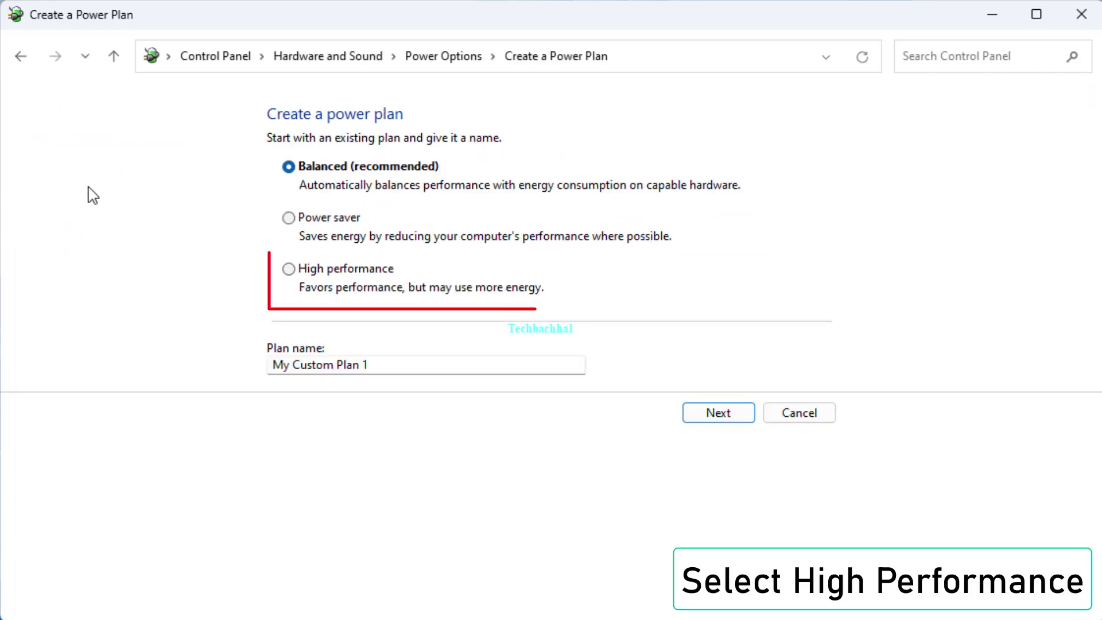
Base the new power plan on High performance and name it Gaming Plan
click(290, 270)
triple_click(381, 363)
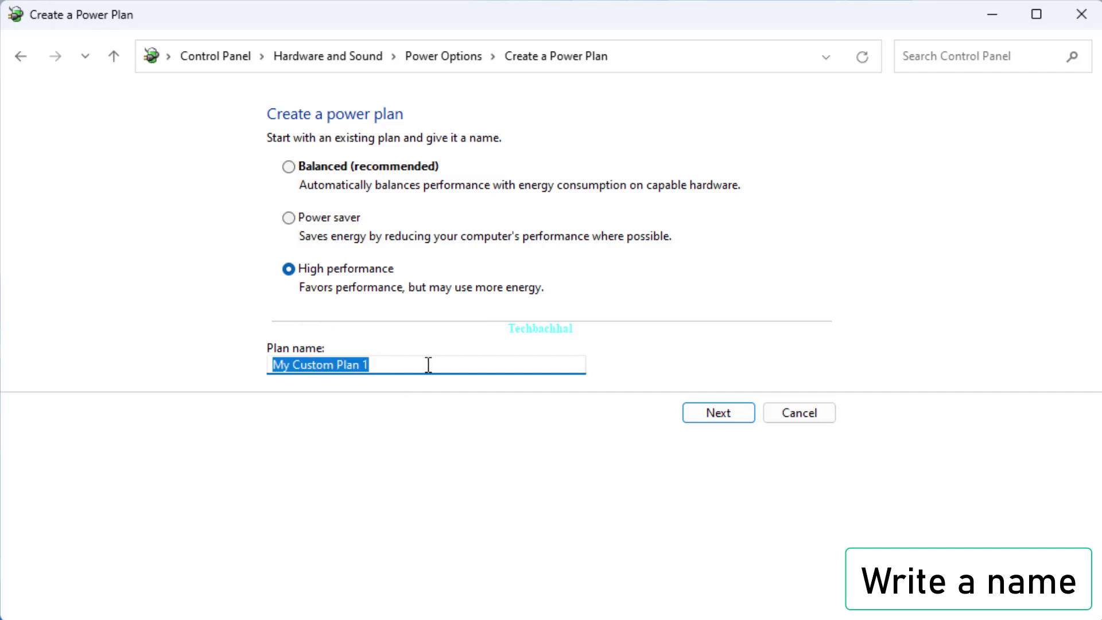
text(Gaming Pl)
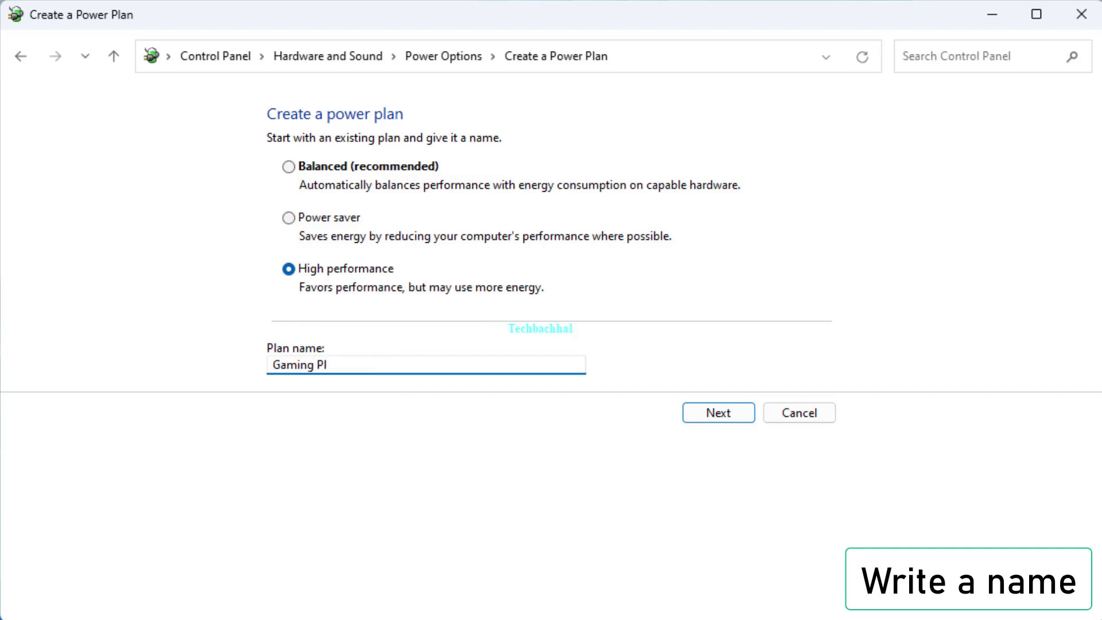
text(an)
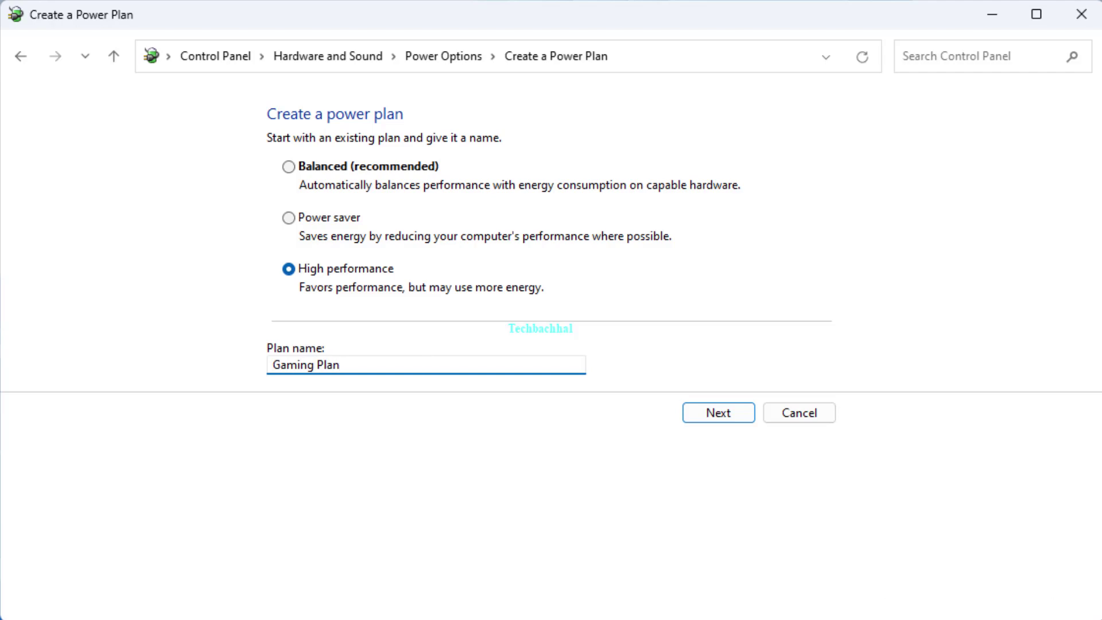
click(718, 412)
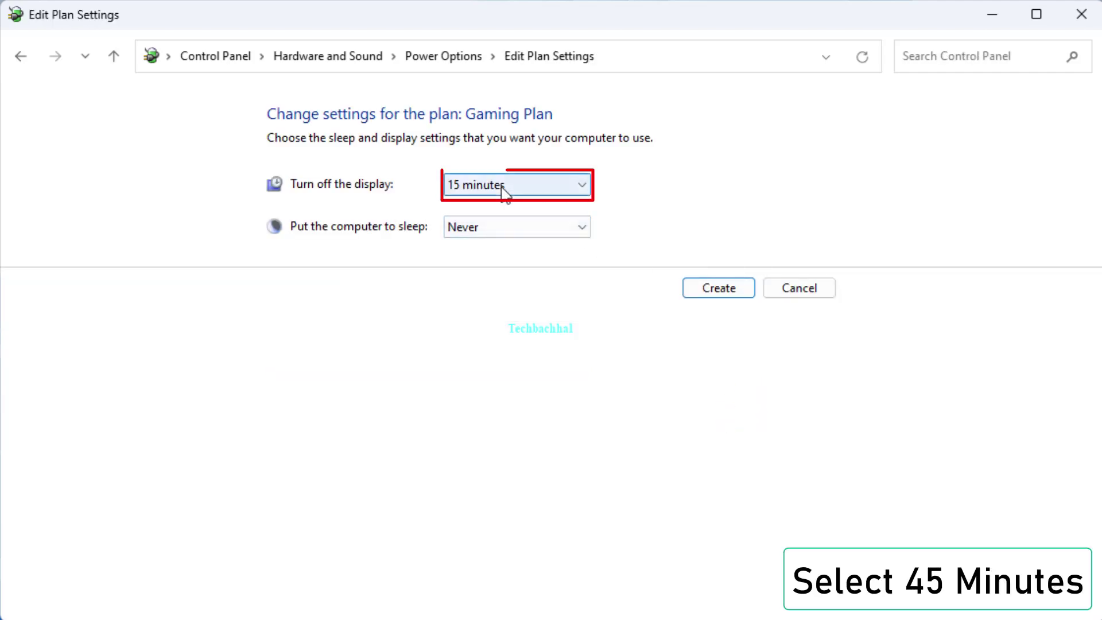
Set the display to turn off after 45 minutes, create the plan, and close Power Options
click(505, 189)
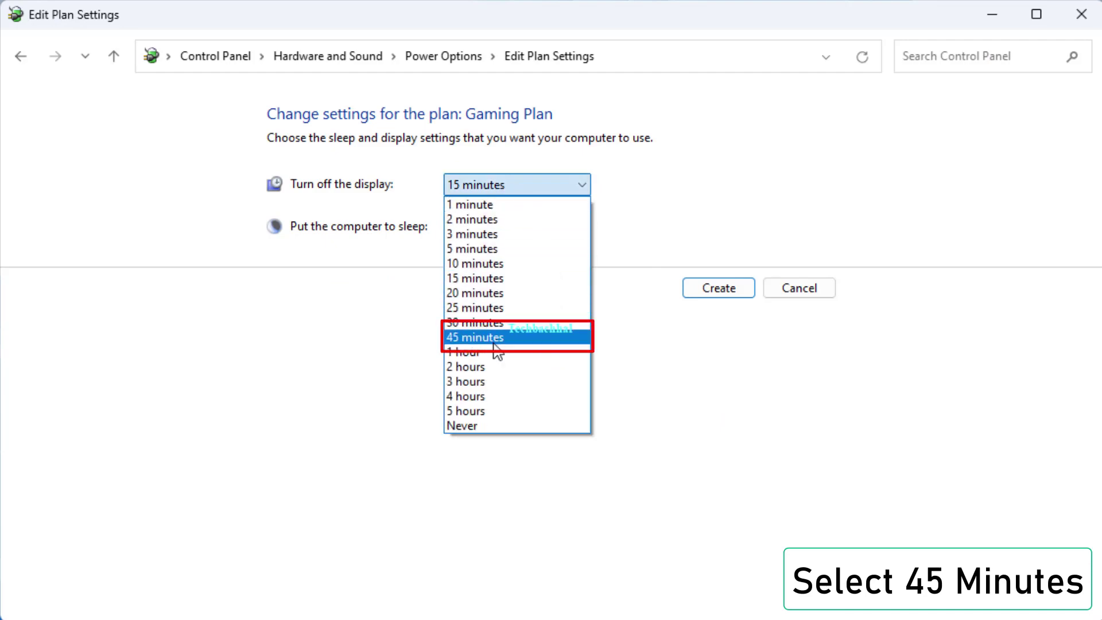
click(496, 339)
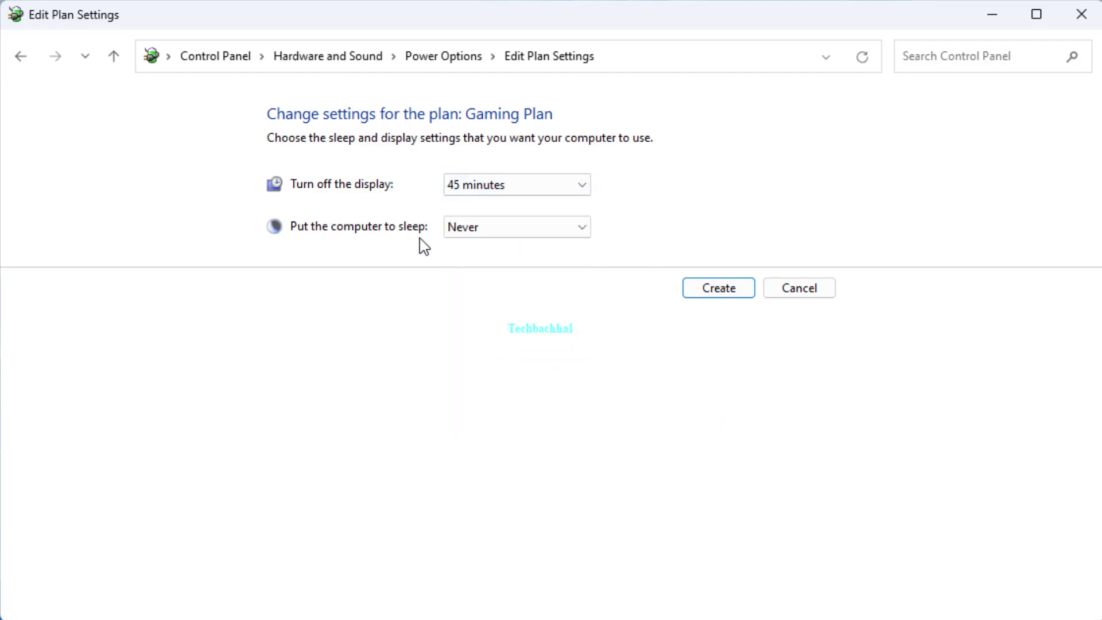
click(715, 293)
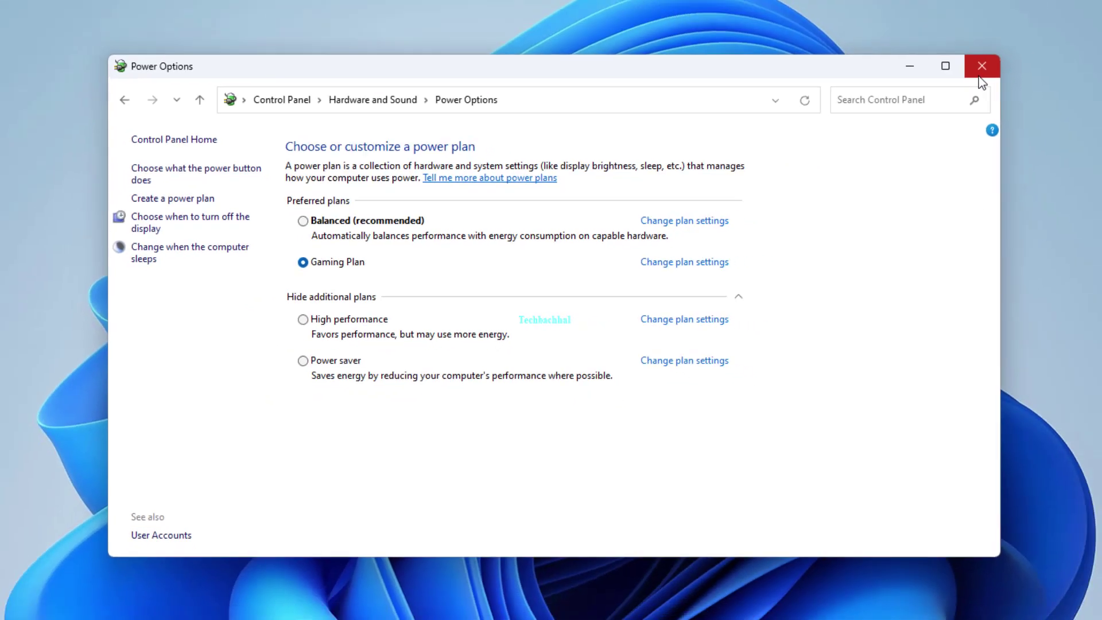
click(1082, 13)
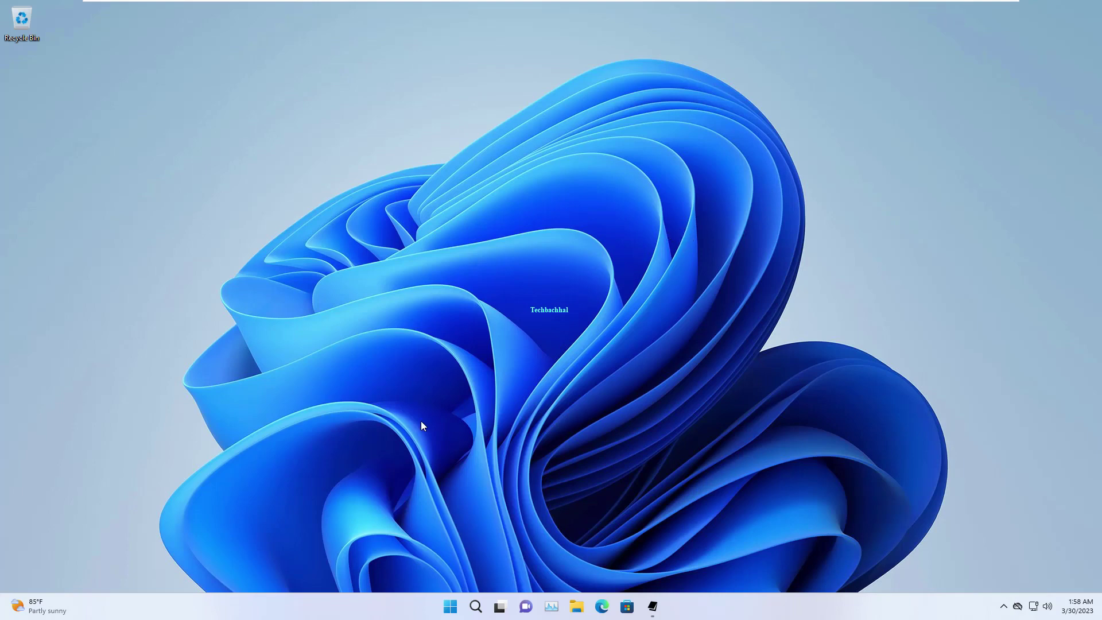
Search for "clean up", open Disk Cleanup, and scan the C: drive
click(478, 612)
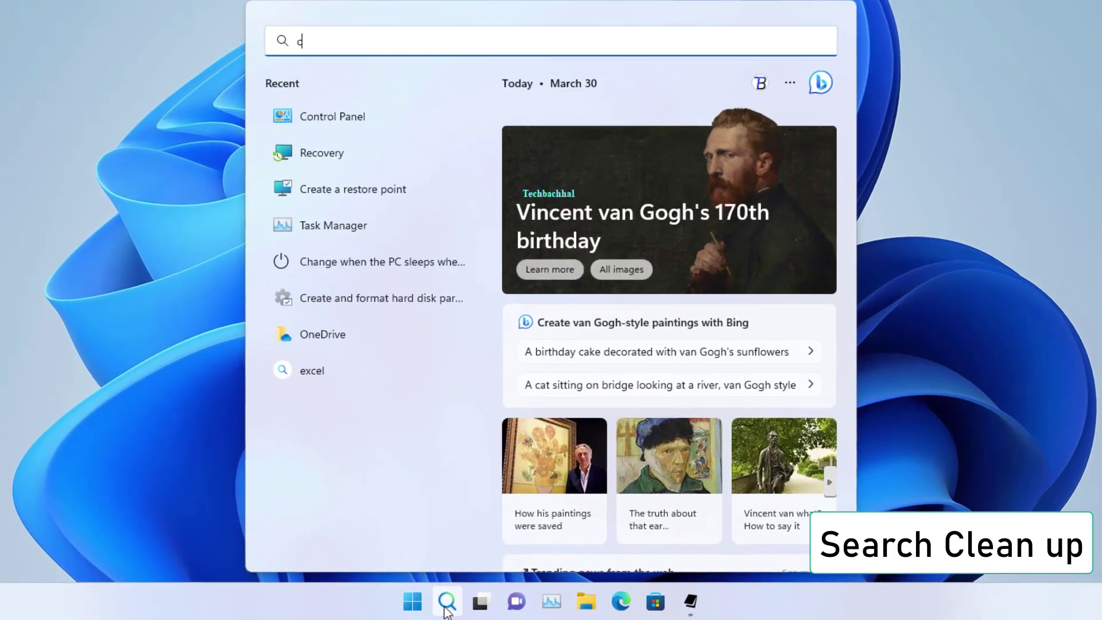
text(clea)
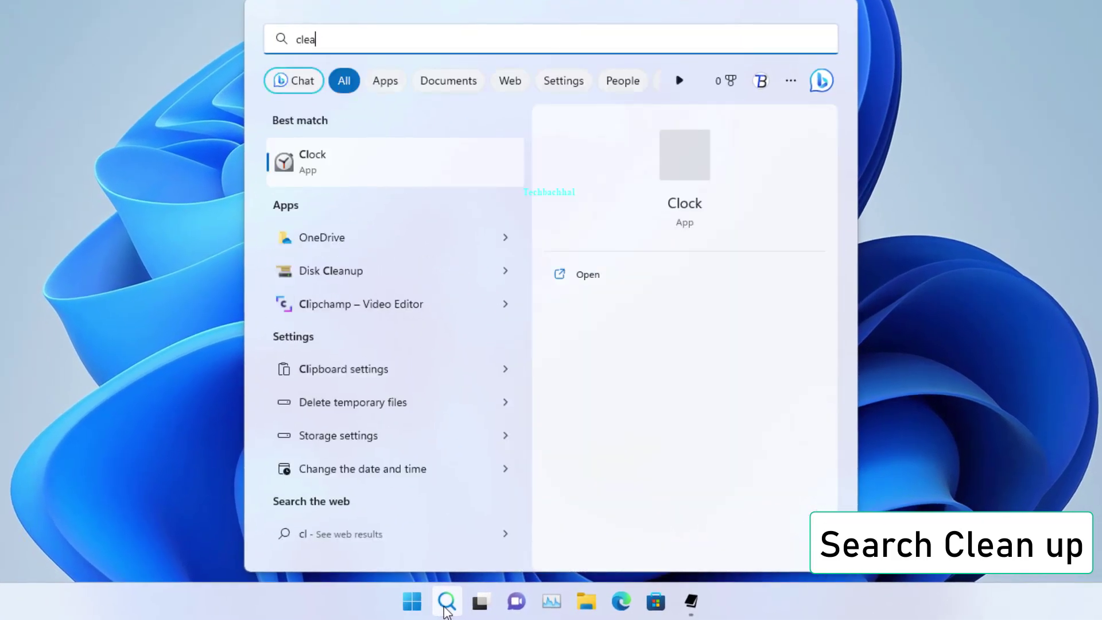
text(n up)
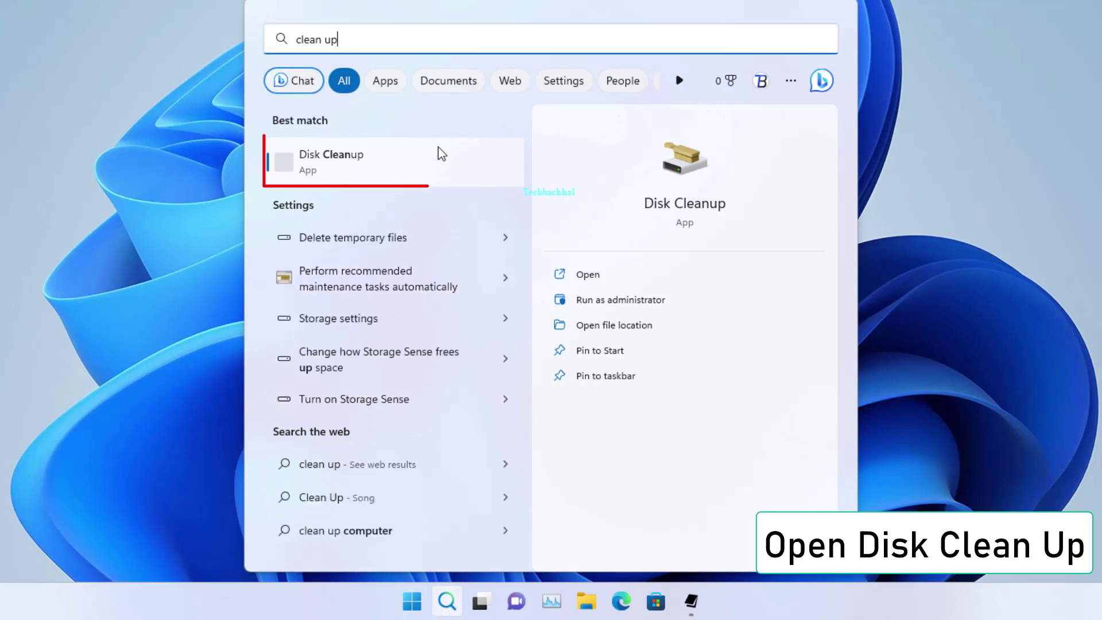
click(405, 167)
click(405, 166)
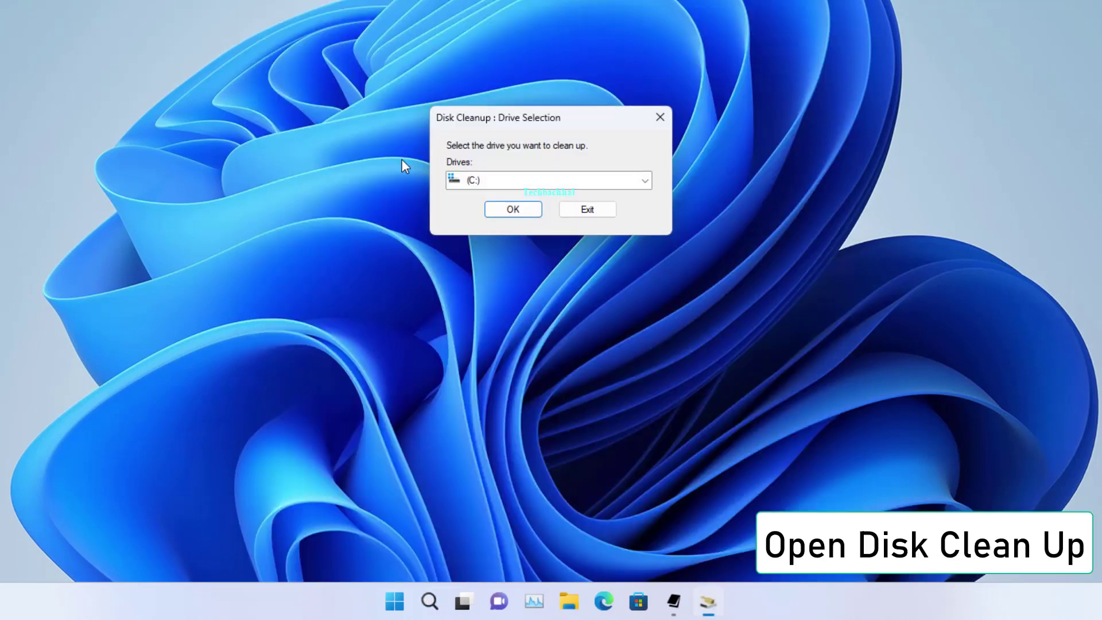
click(514, 210)
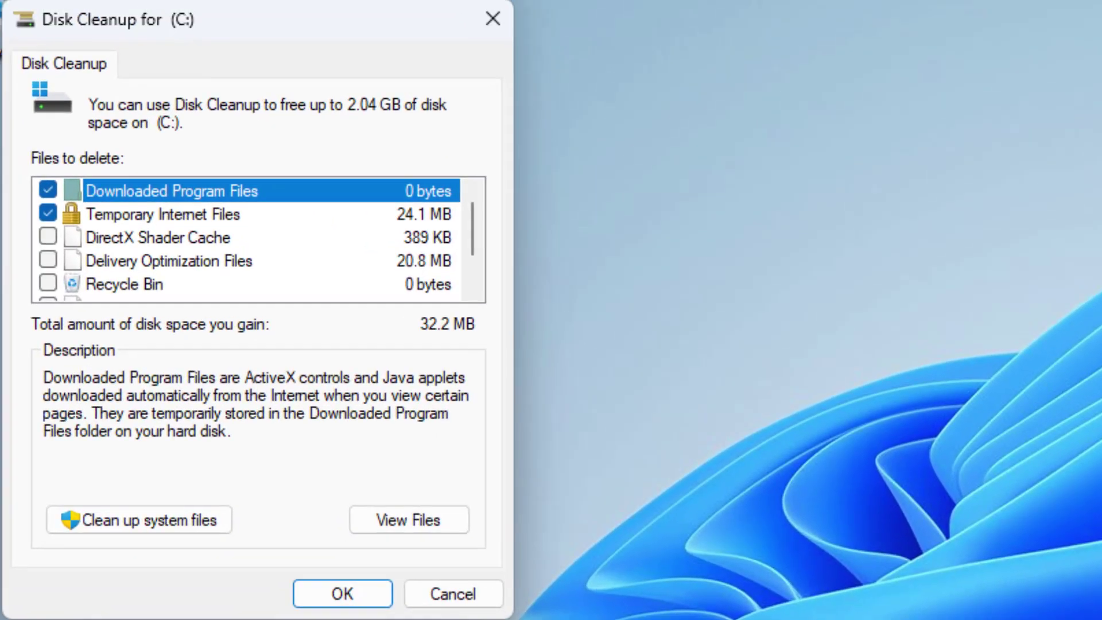
Permanently delete the preselected Downloaded Program Files, Temporary Internet Files and Thumbnails from drive C:
scroll(246, 258, down, 1)
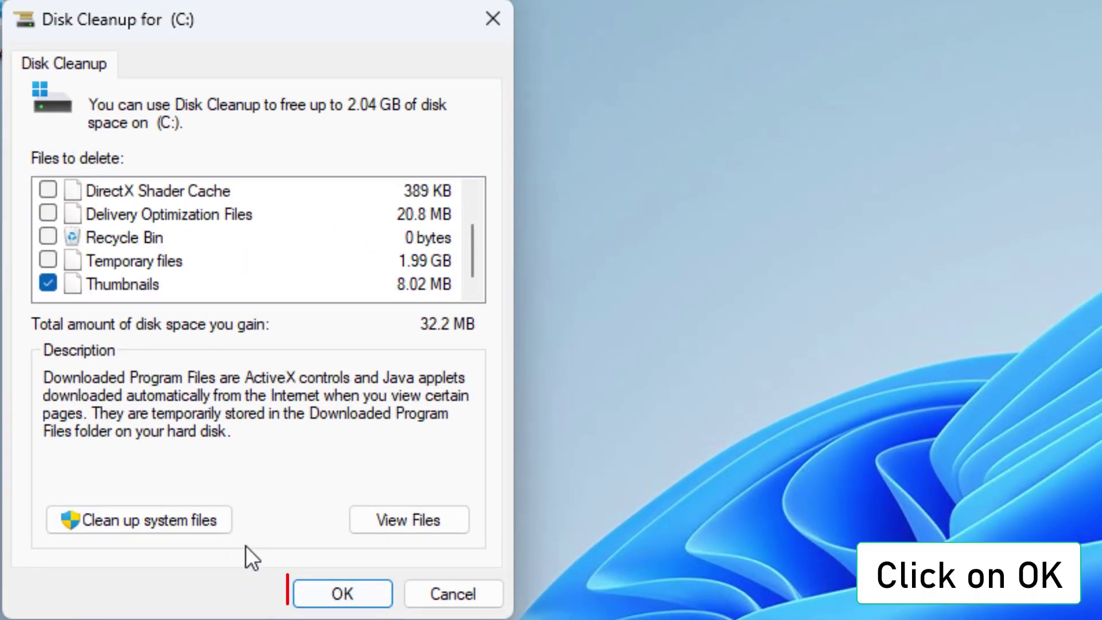
click(347, 597)
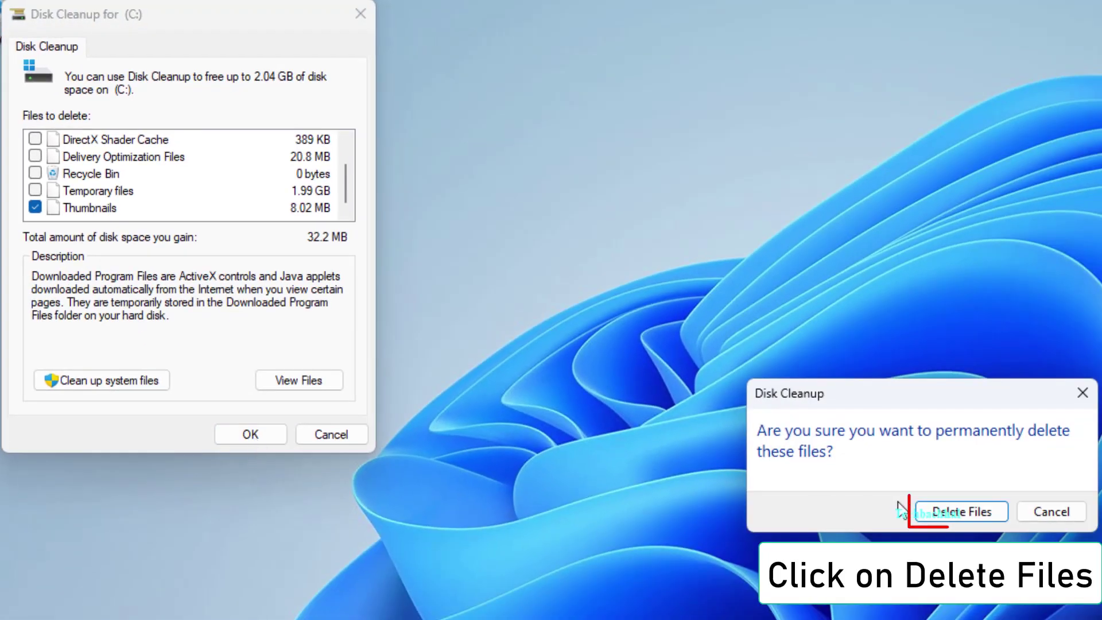
click(960, 511)
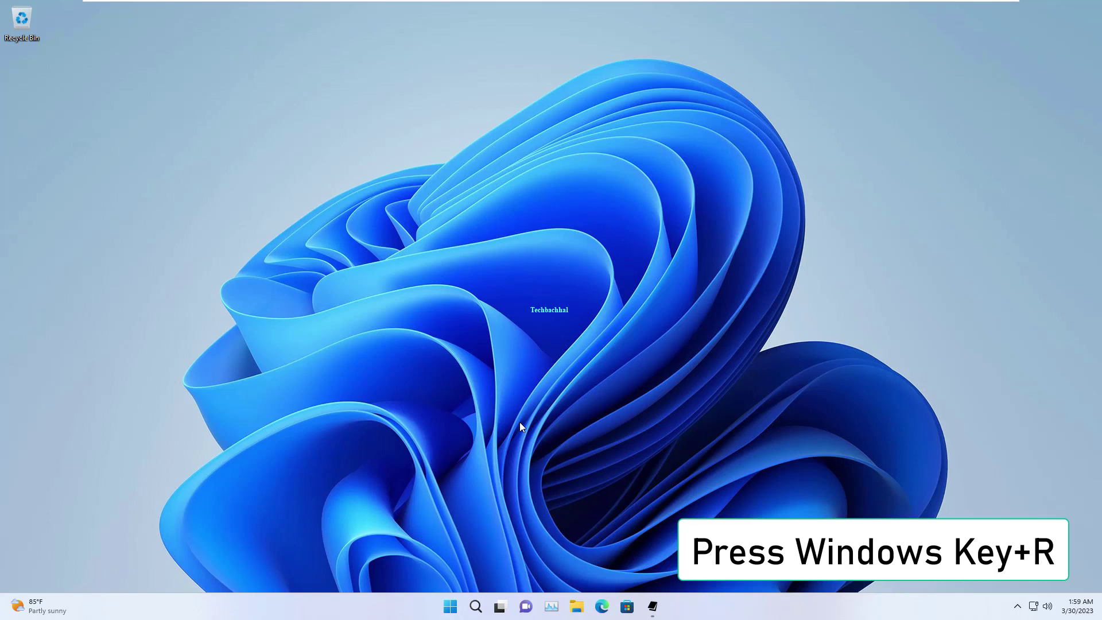
Open the Windows Temp folder with the Run command "temp" and grant permanent access to it
key(super+r)
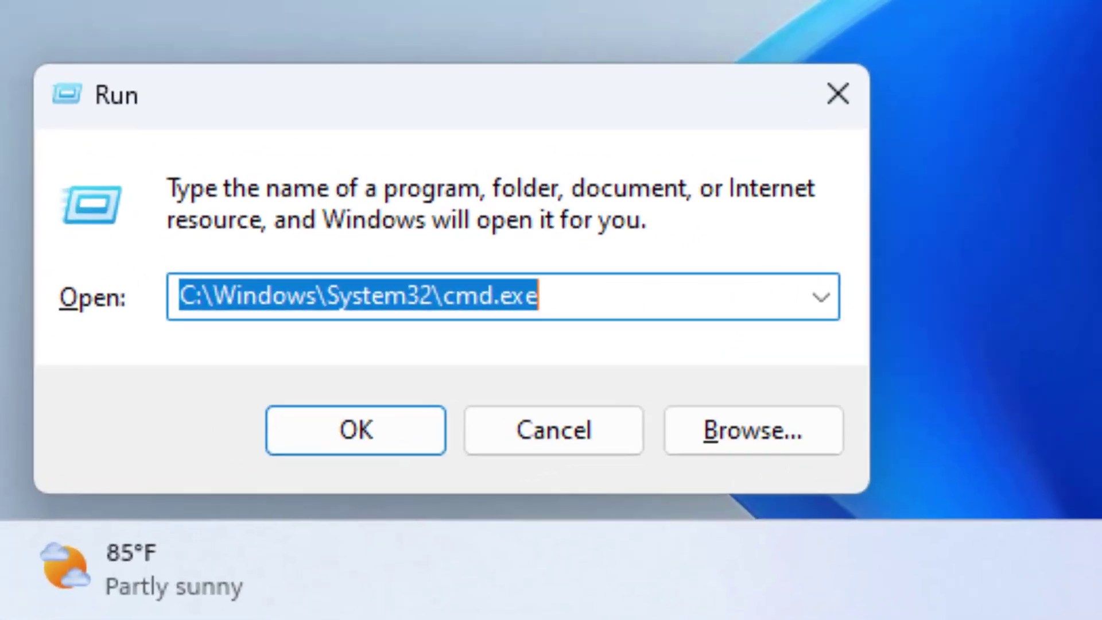
text(tem)
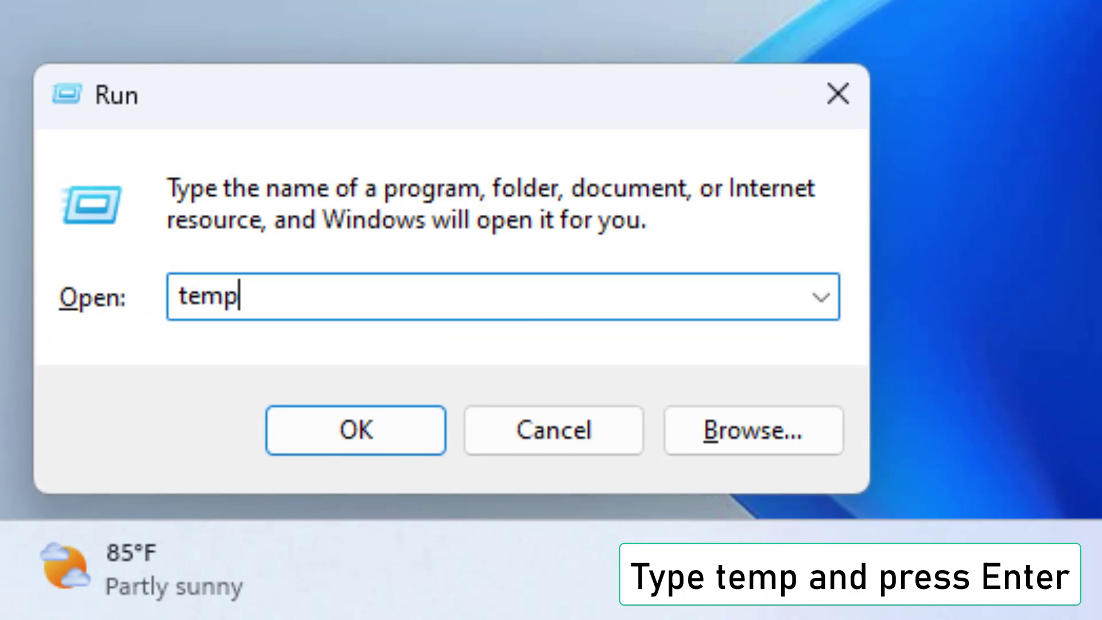
text(p)
key(Return)
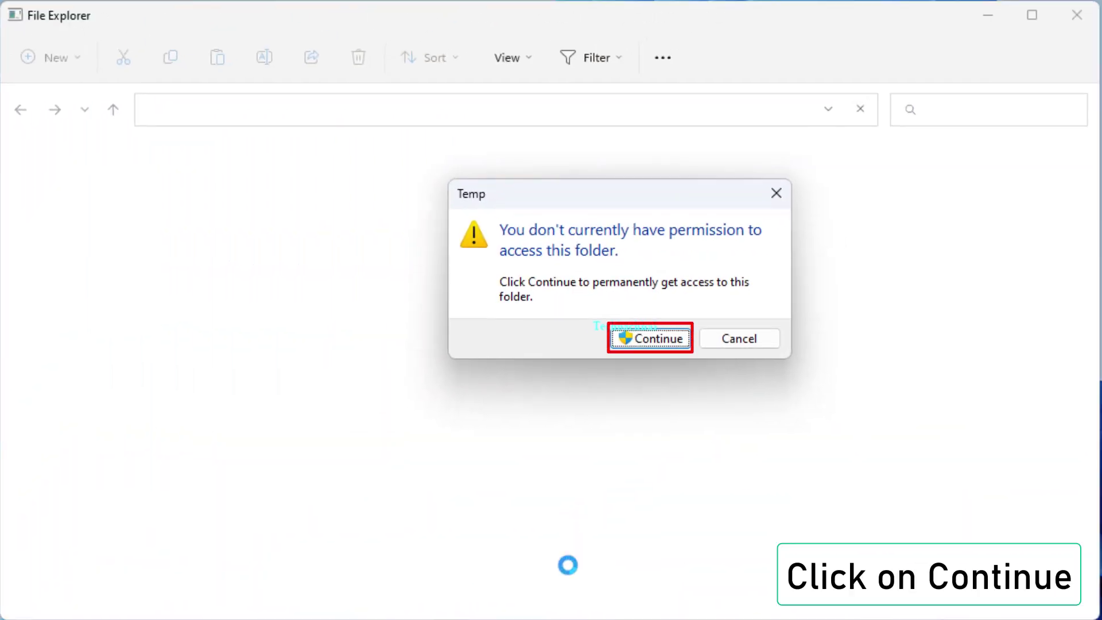
click(641, 340)
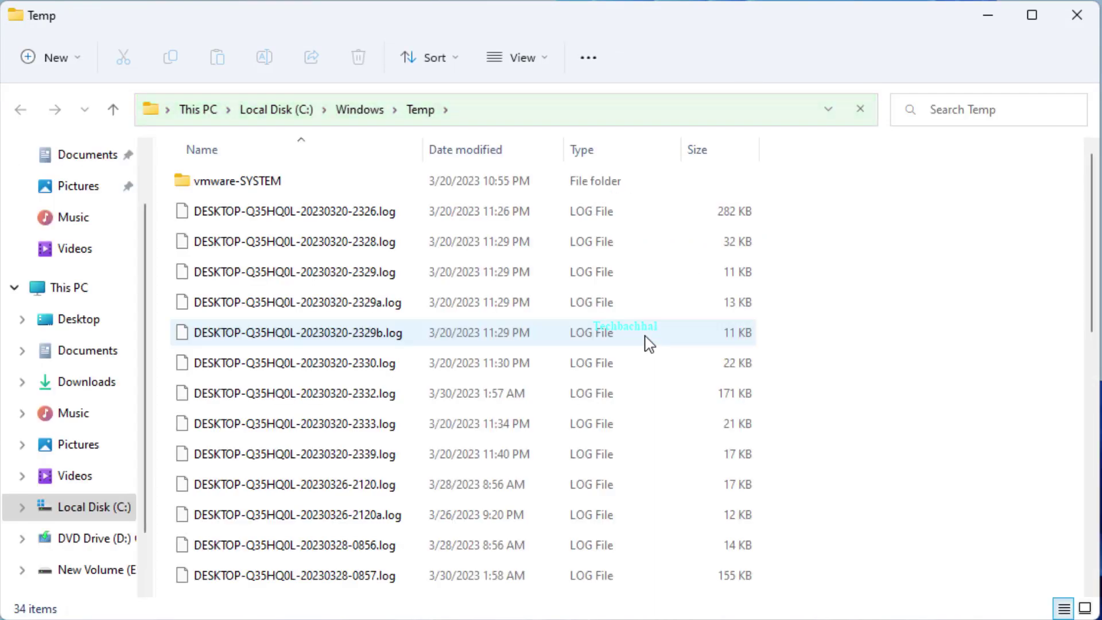
Delete everything in the Windows Temp folder with administrator permission for all items, skip files in use, and close the folder
key(ctrl+a)
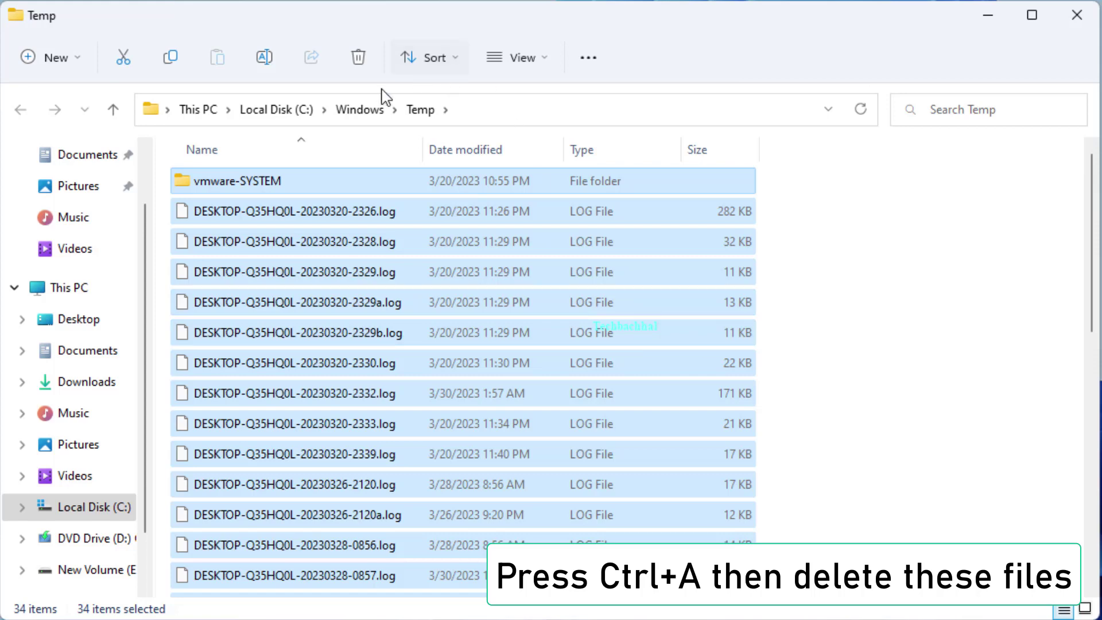
click(359, 68)
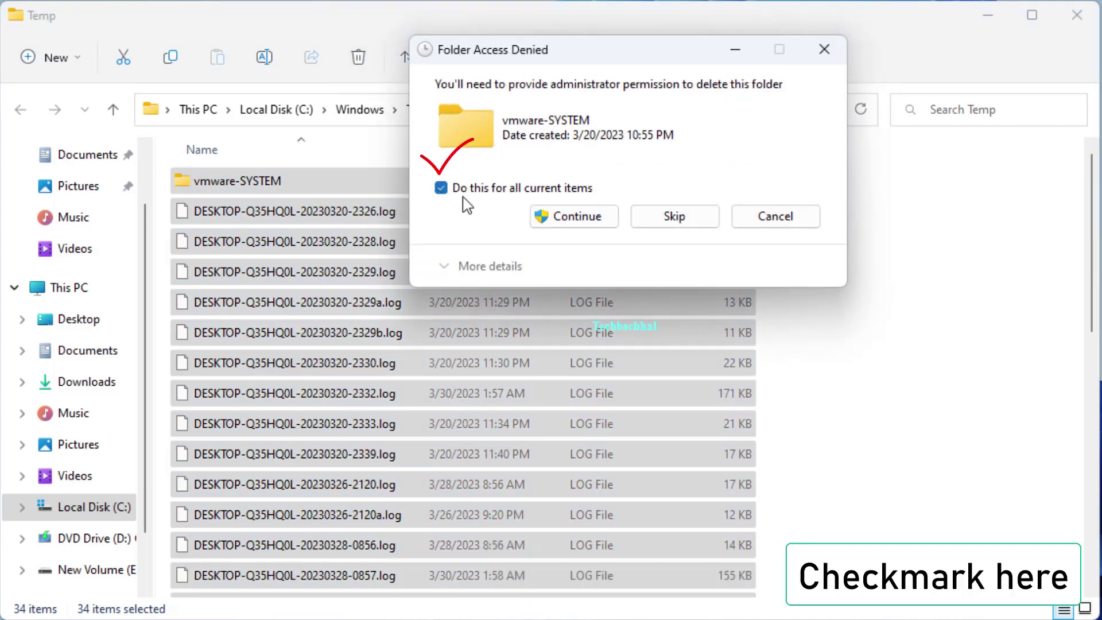
click(568, 216)
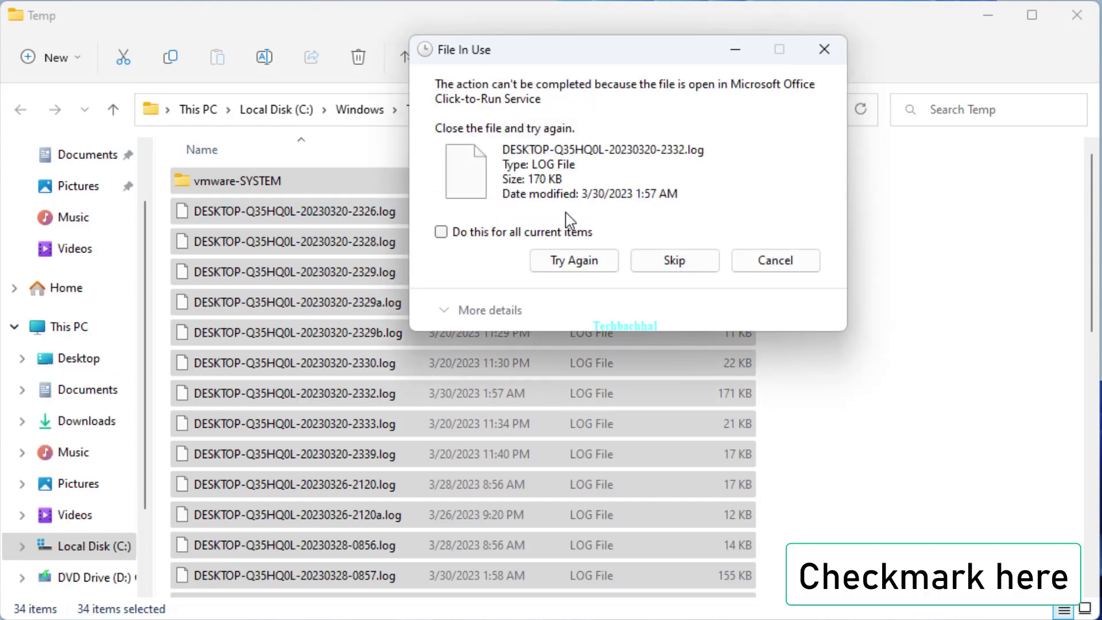
click(676, 261)
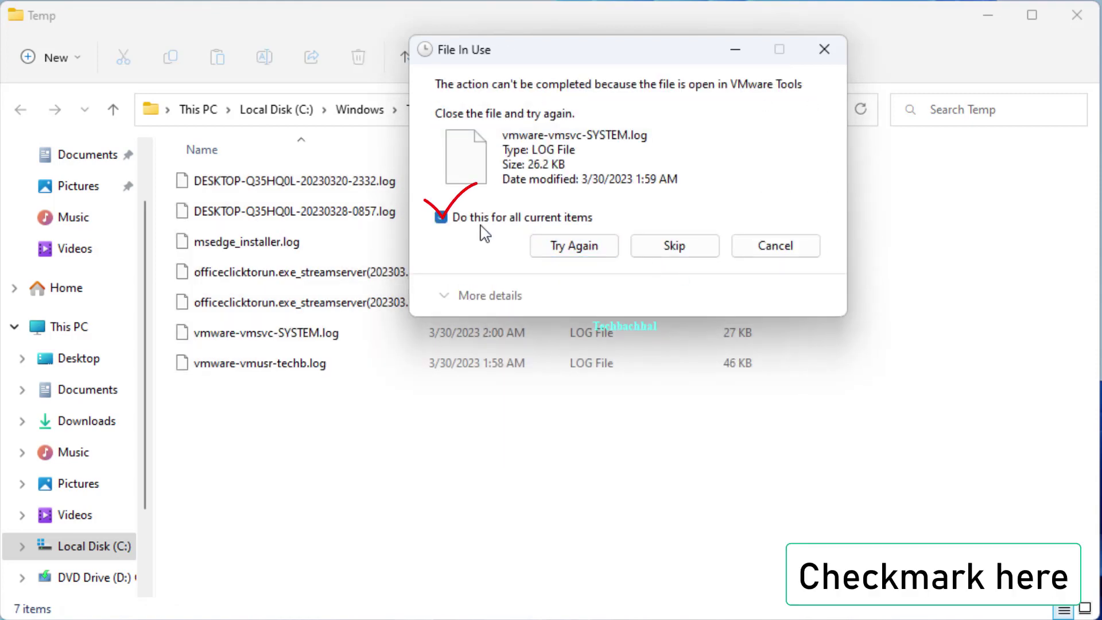
click(661, 252)
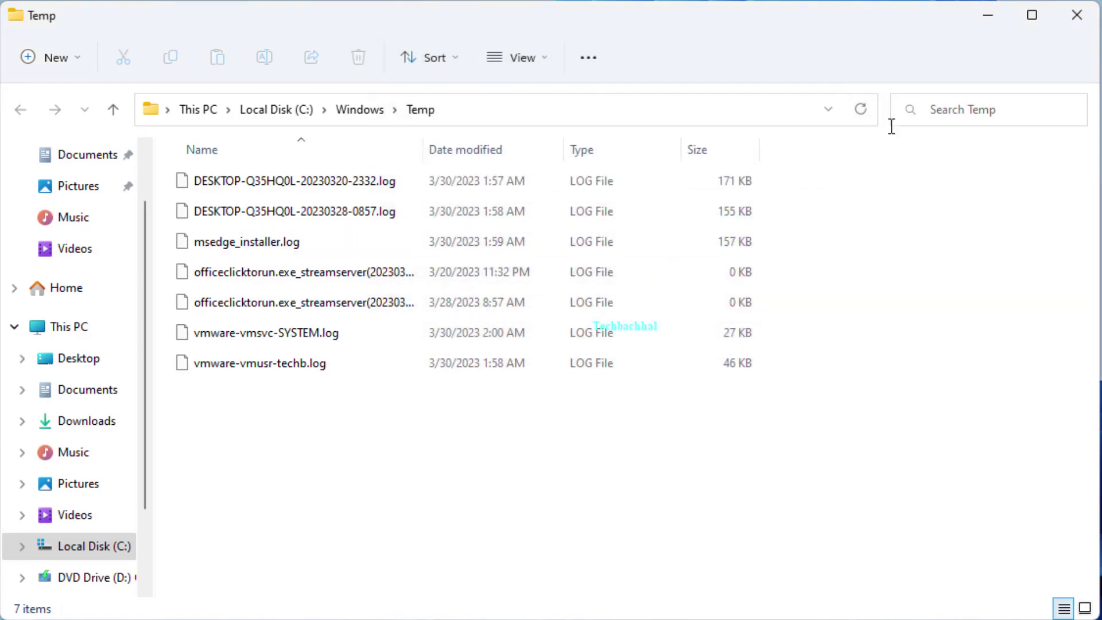
click(1069, 23)
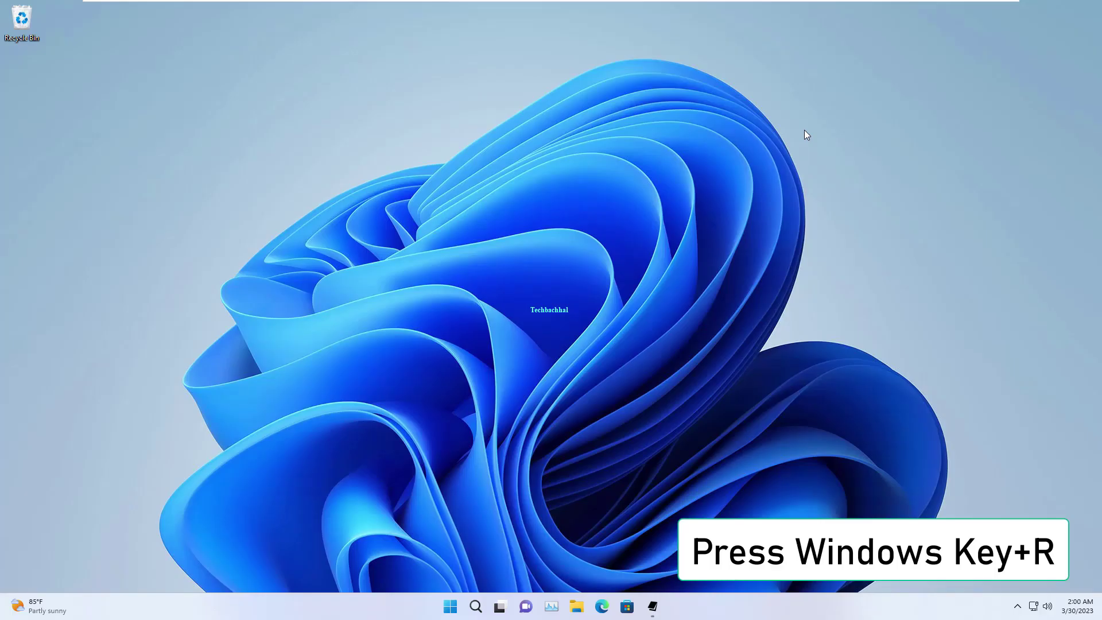
Open the user's local Temp folder with the Run command "%temp%"
key(super+r)
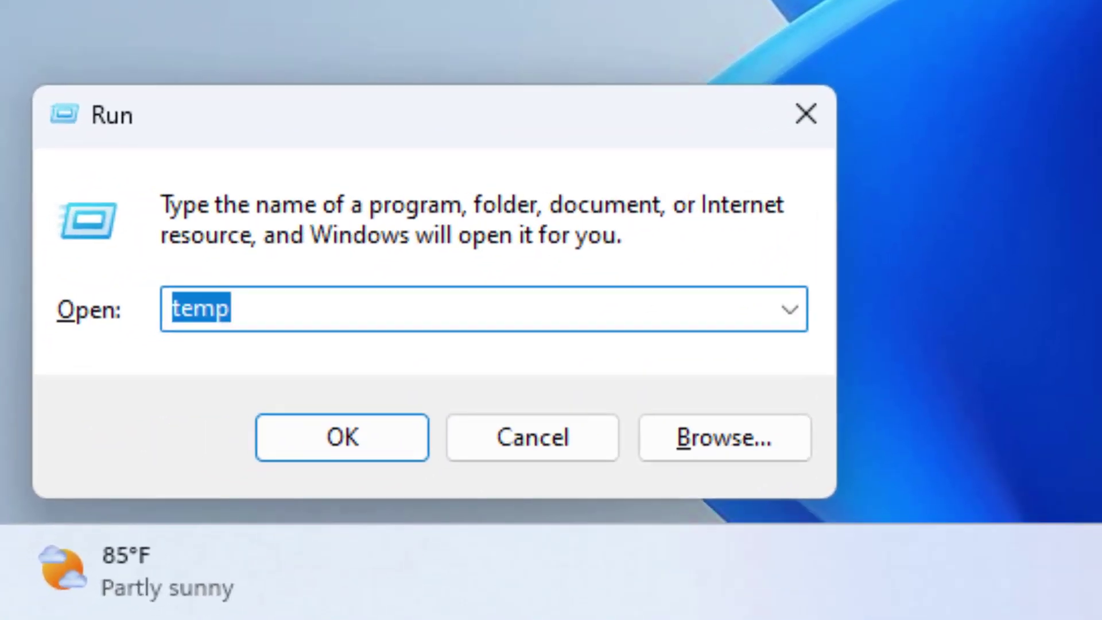
text(%)
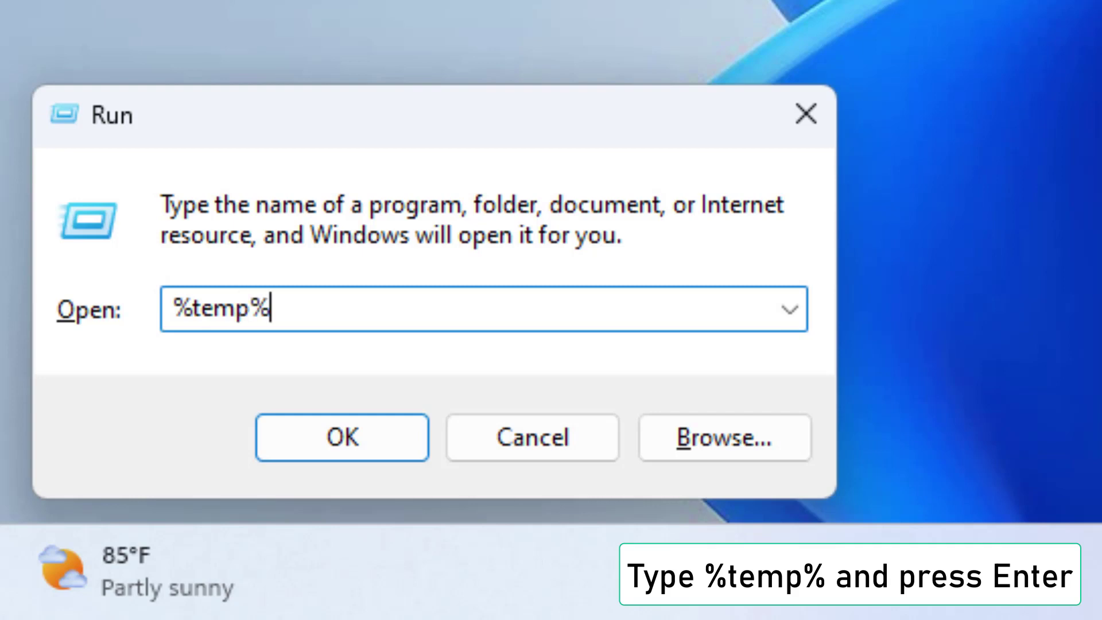
key(Return)
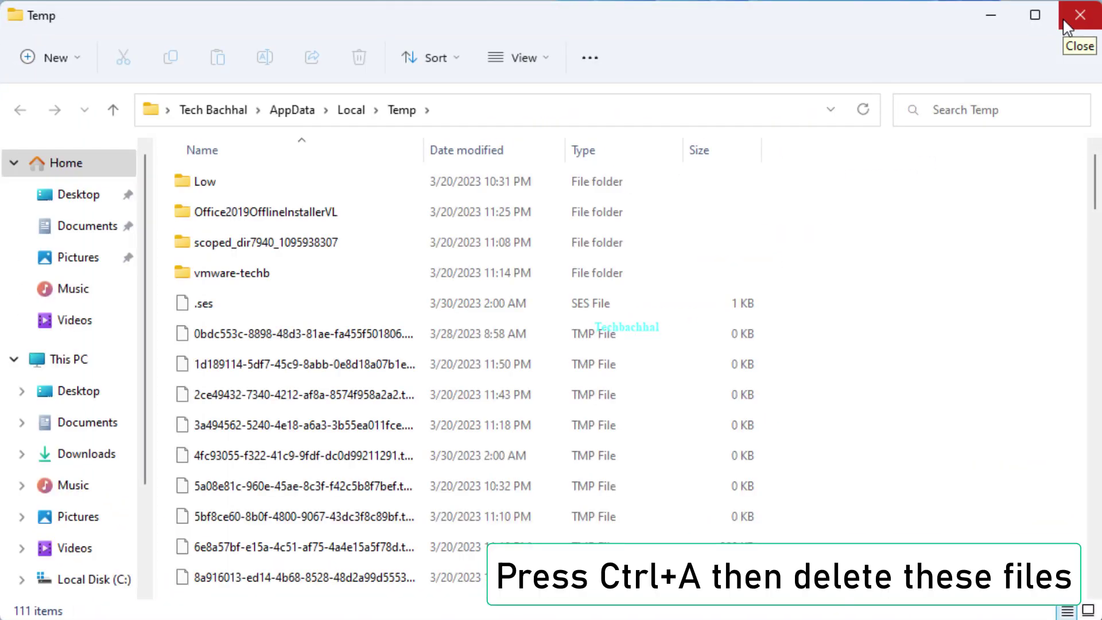
Delete all items in the local AppData Temp folder, skip every file in use, and close the folder
key(ctrl+a)
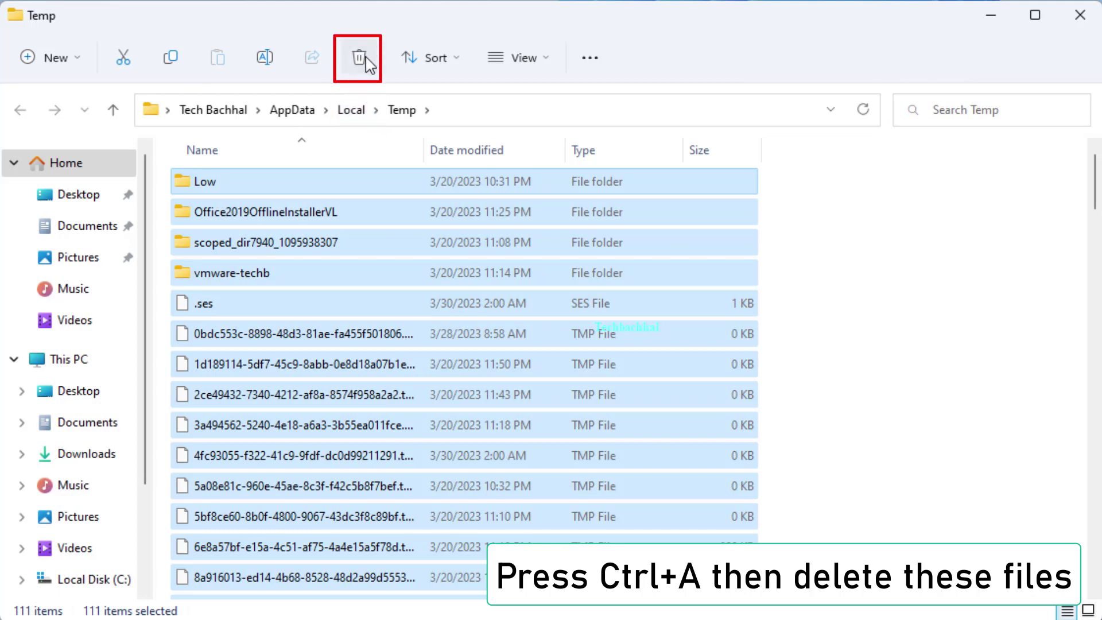
click(360, 60)
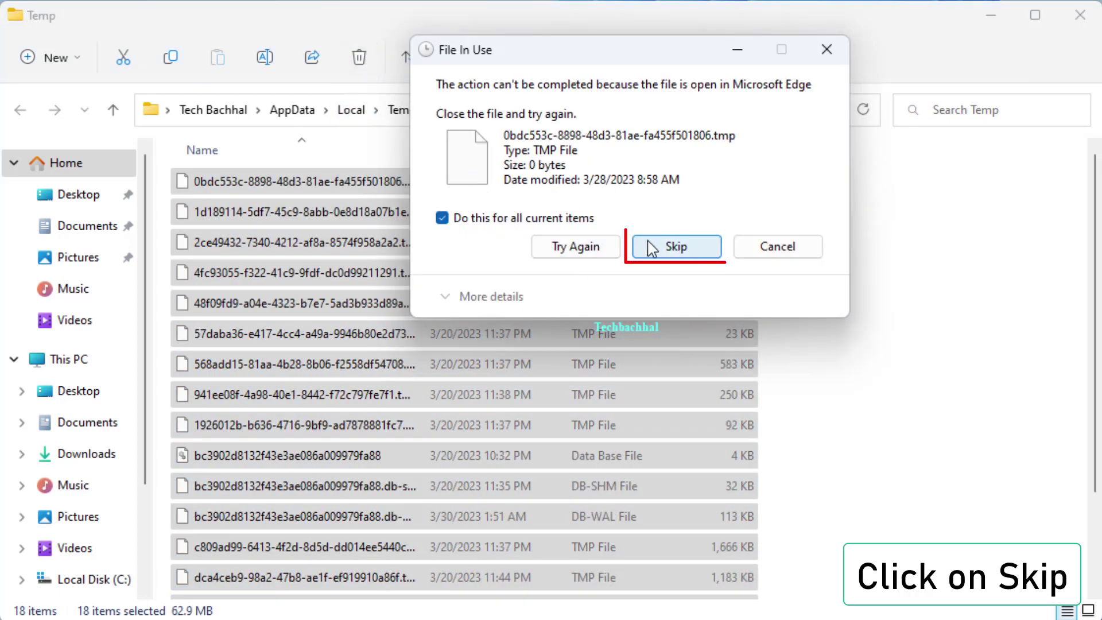
click(658, 252)
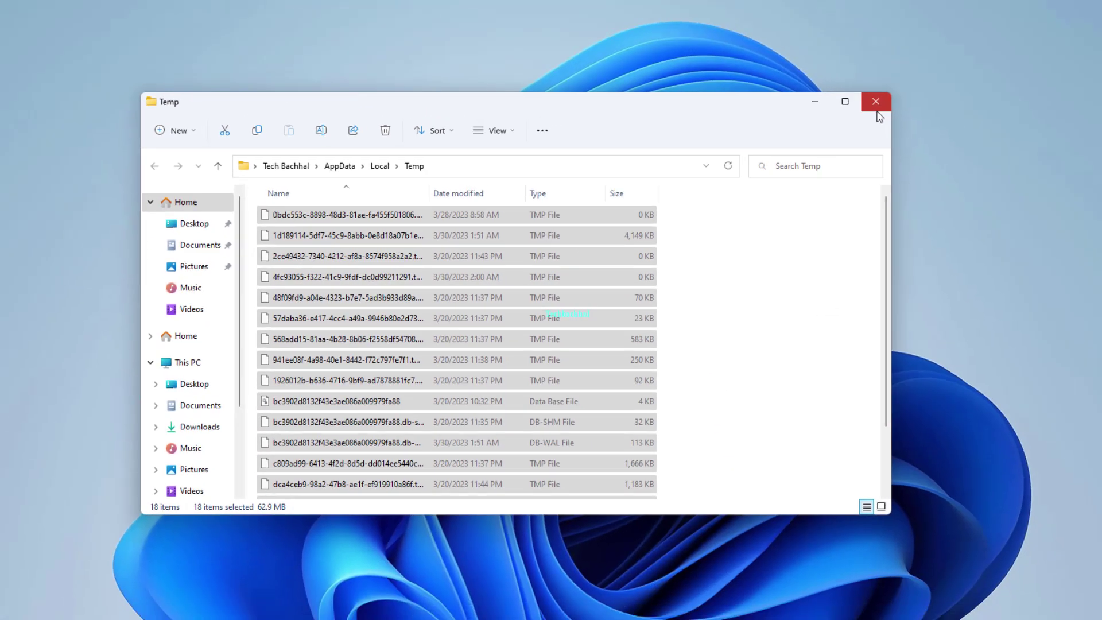
click(1079, 14)
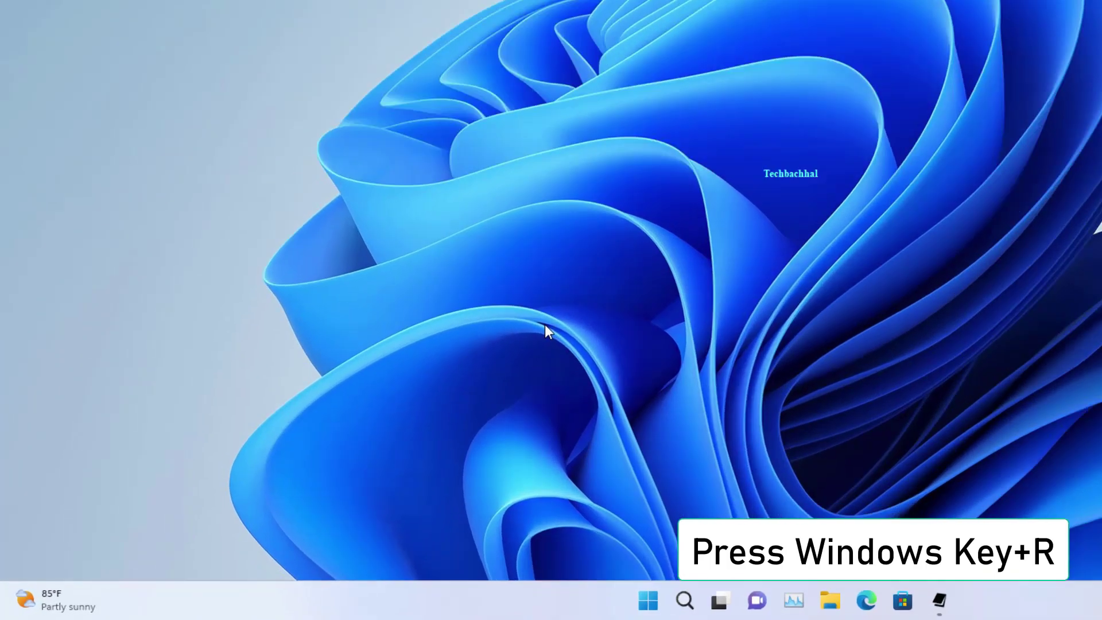
Open the Windows Prefetch folder with the Run command "prefetch" and grant permanent access to it
key(super+r)
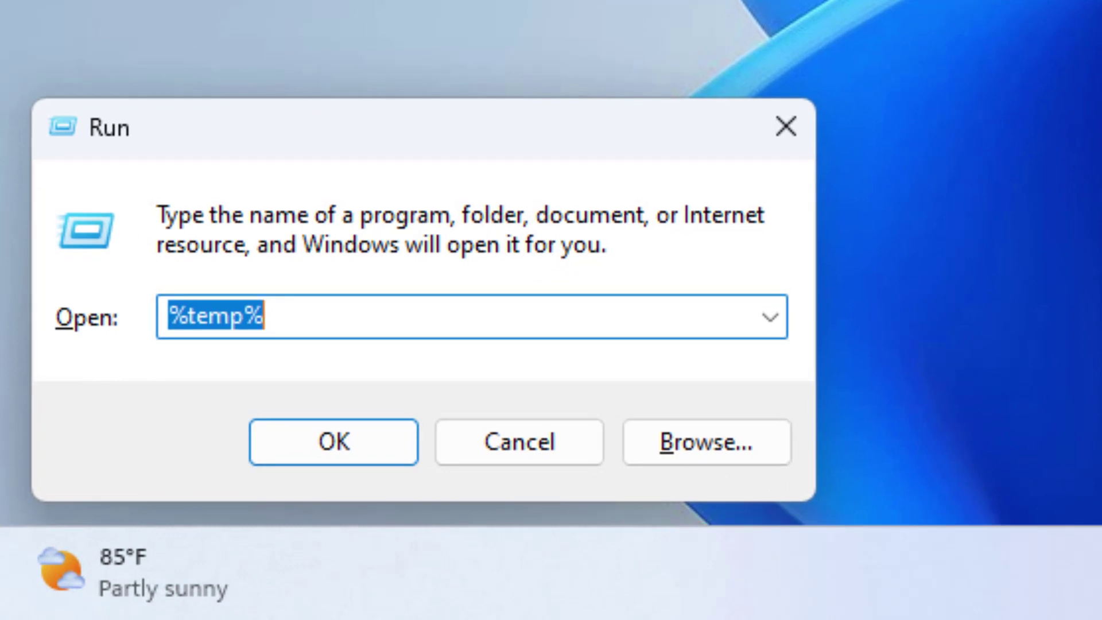
text(pref)
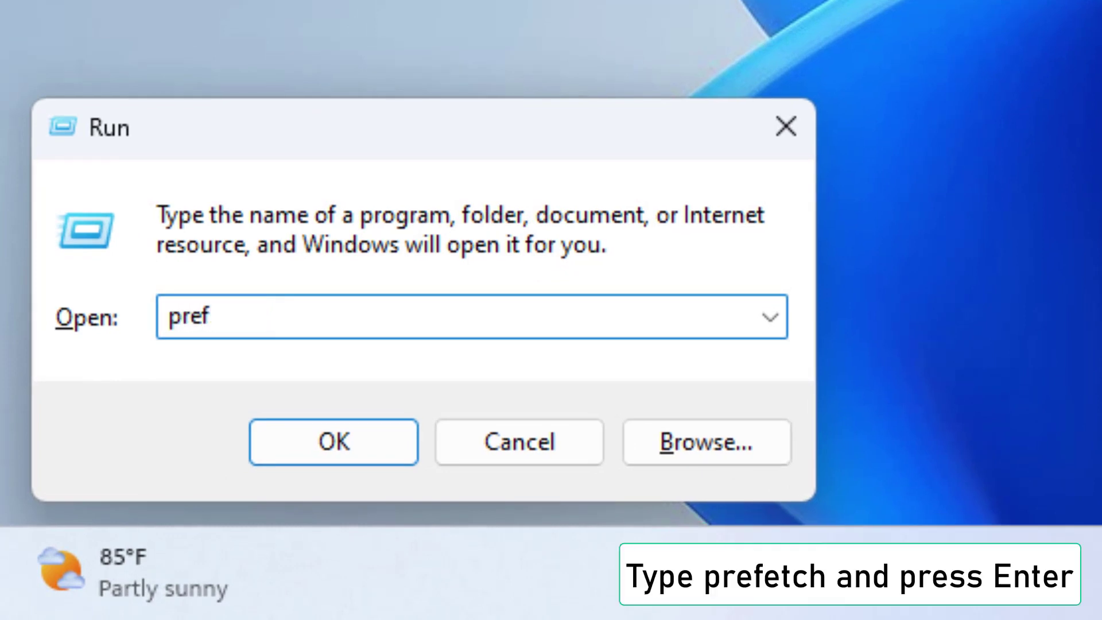
text(etch)
key(Return)
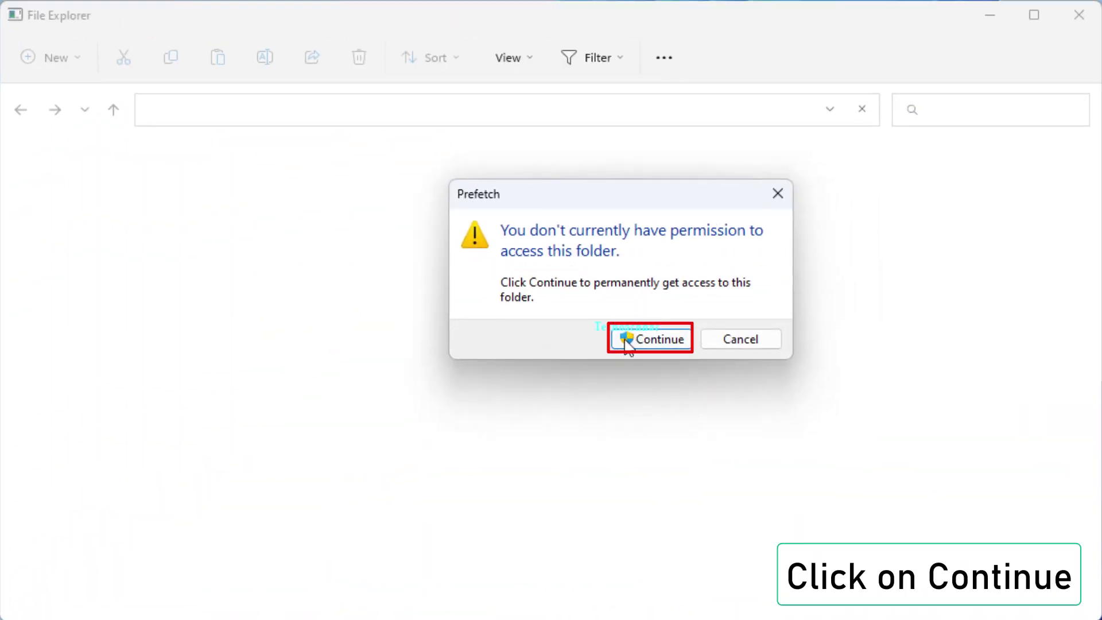
click(651, 345)
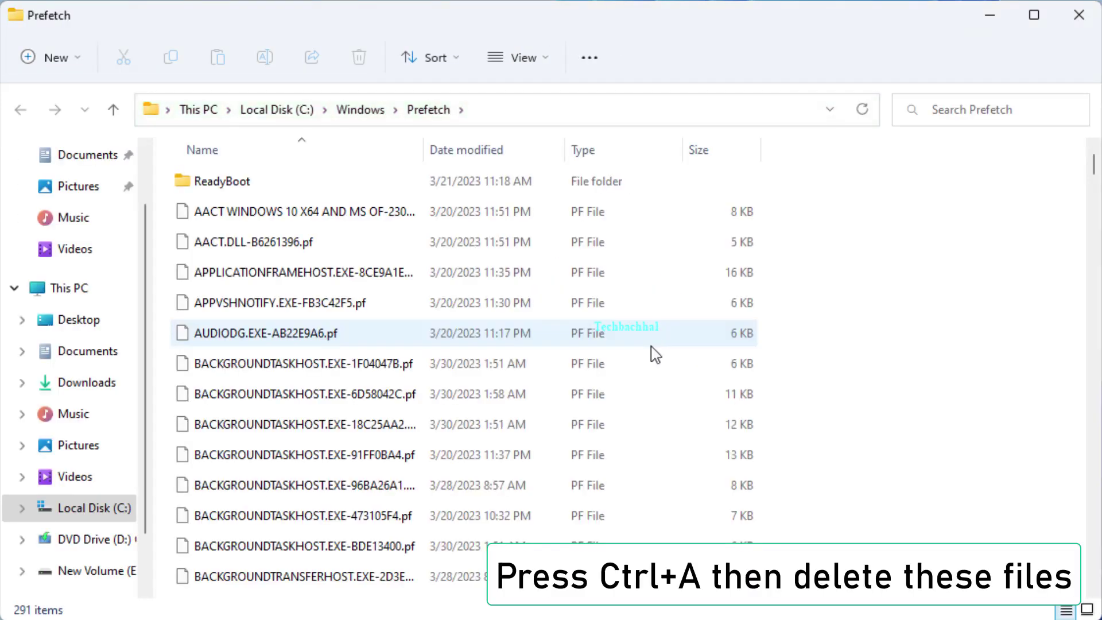
Delete all items in the Prefetch folder, skip files in use, and close the folder
key(ctrl+a)
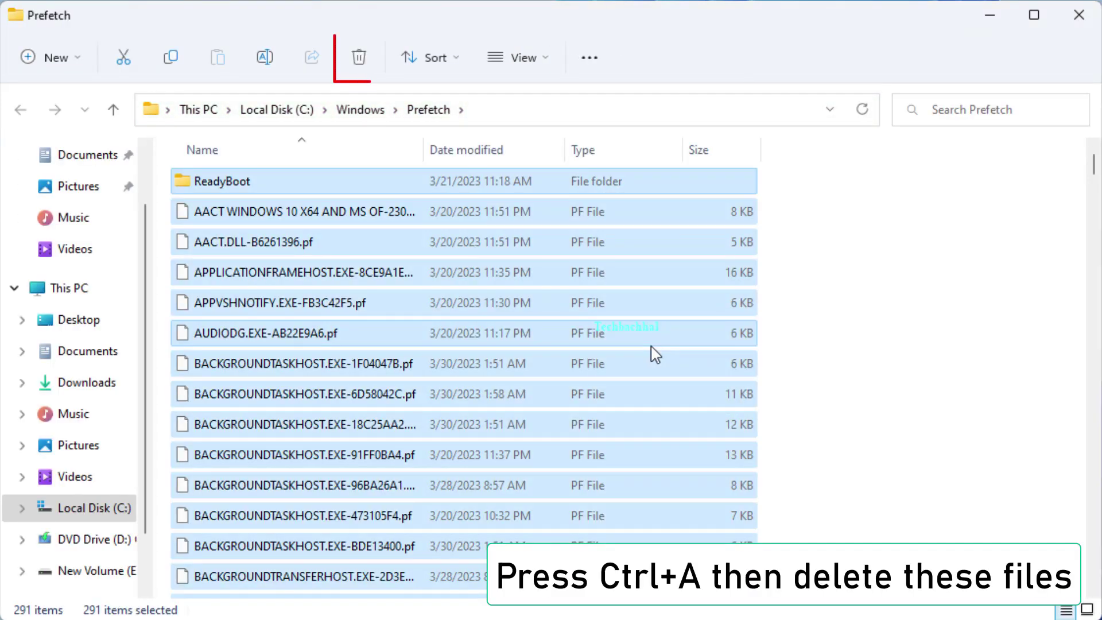
click(357, 62)
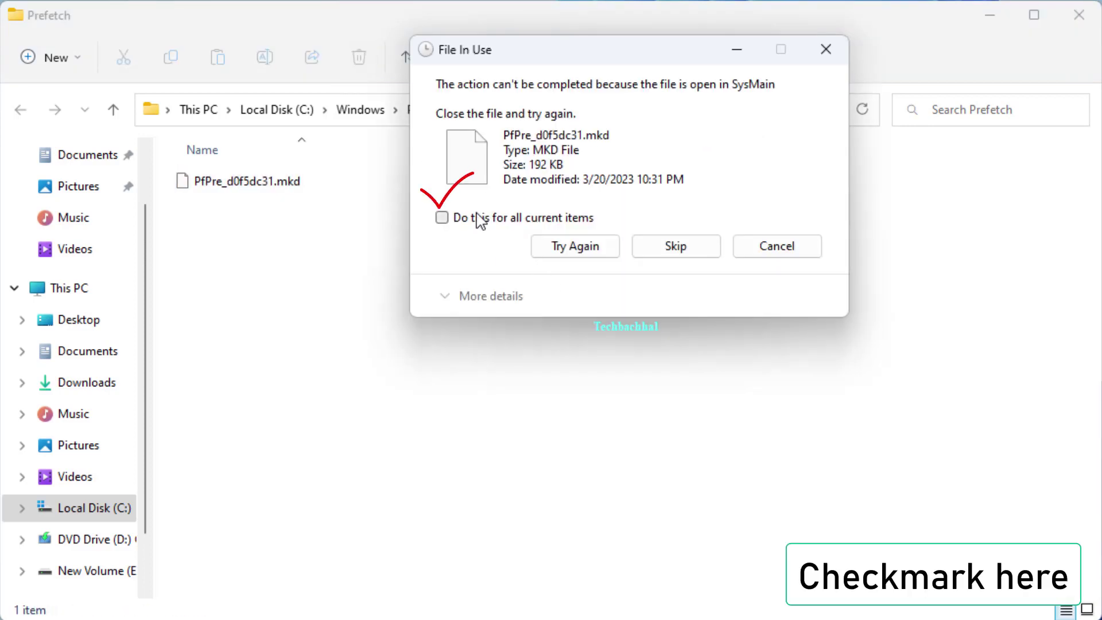
click(685, 249)
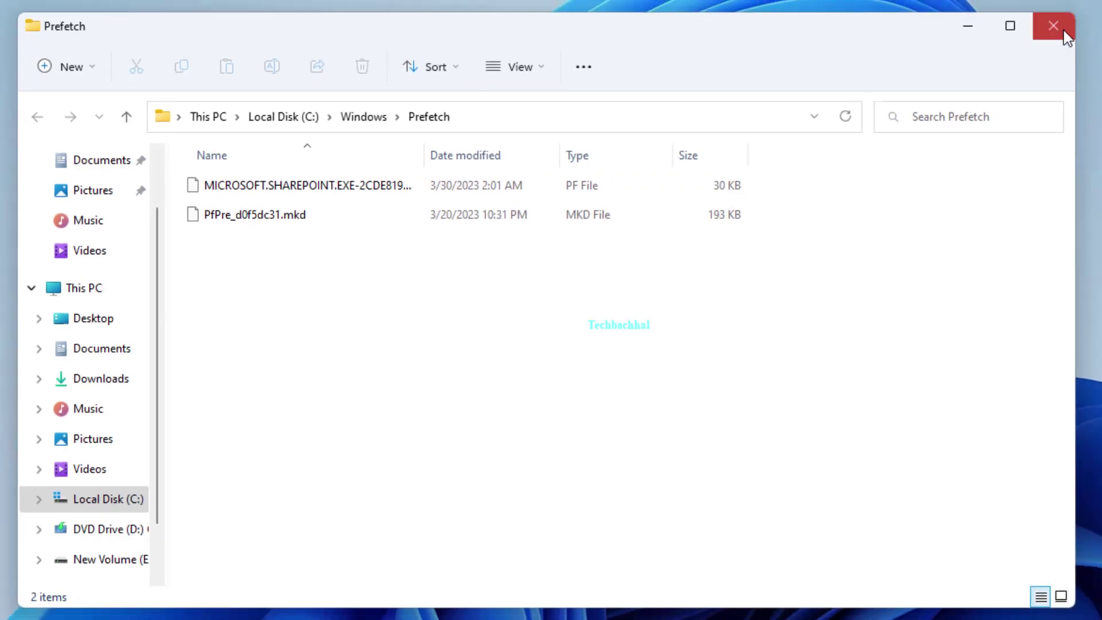
click(1064, 33)
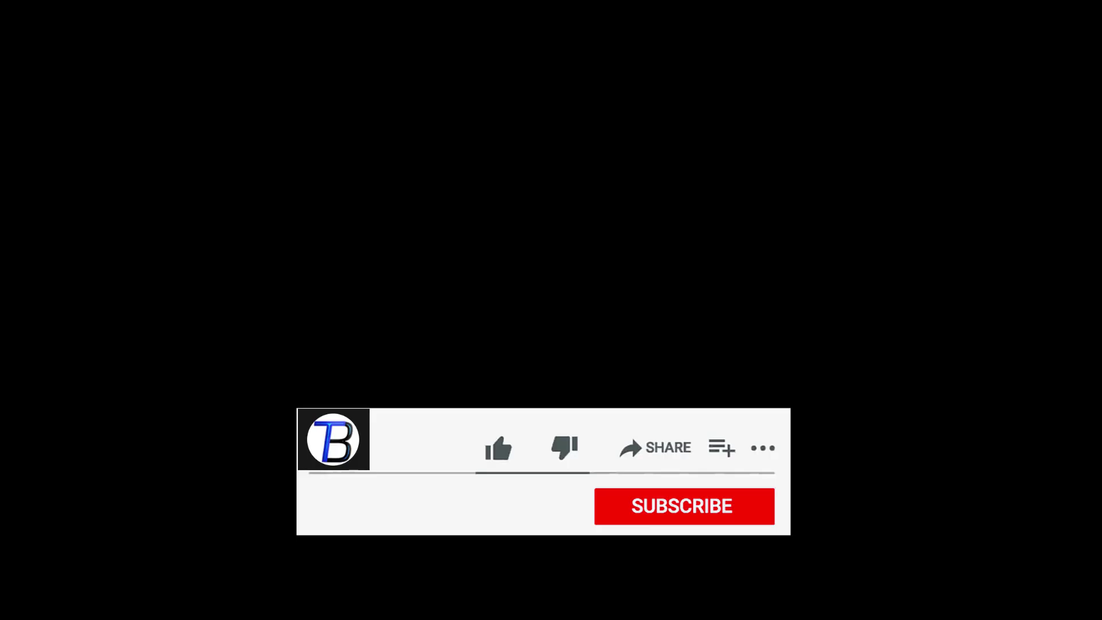